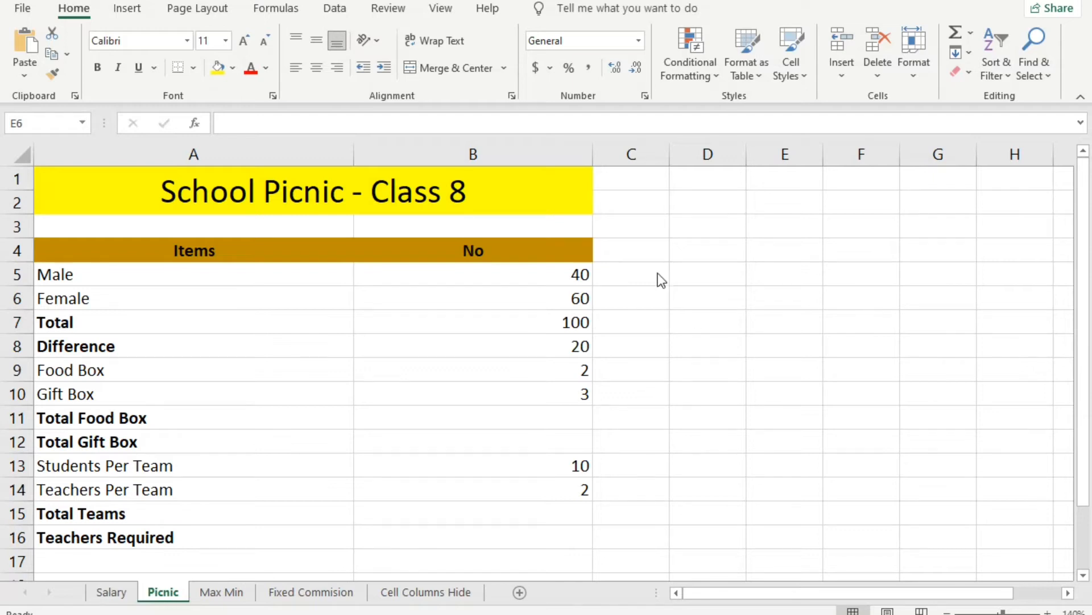
Step: Clear the existing Total and Difference formulas from cells B7 and B8
{"action": "left_click", "coordinate": [105, 273]}
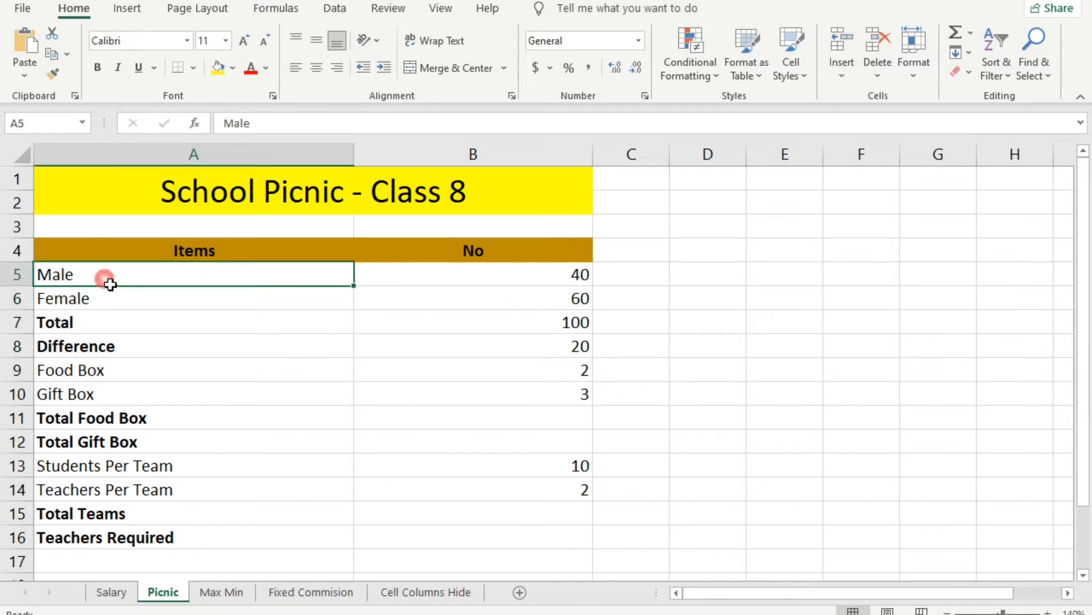
{"action": "left_click", "coordinate": [573, 281]}
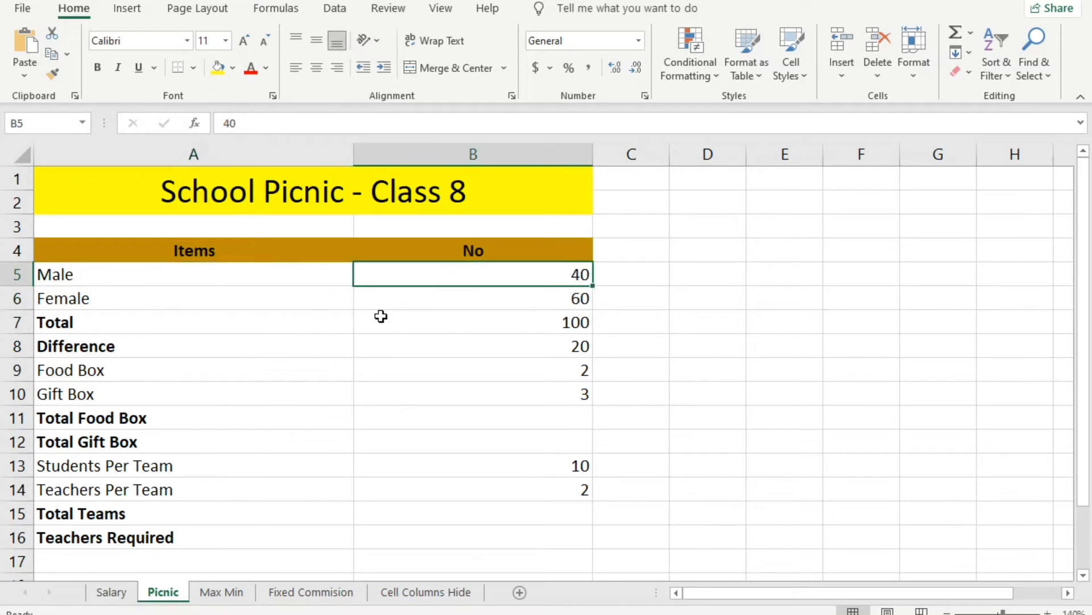
{"action": "left_click", "coordinate": [165, 306]}
{"action": "left_click", "coordinate": [502, 302]}
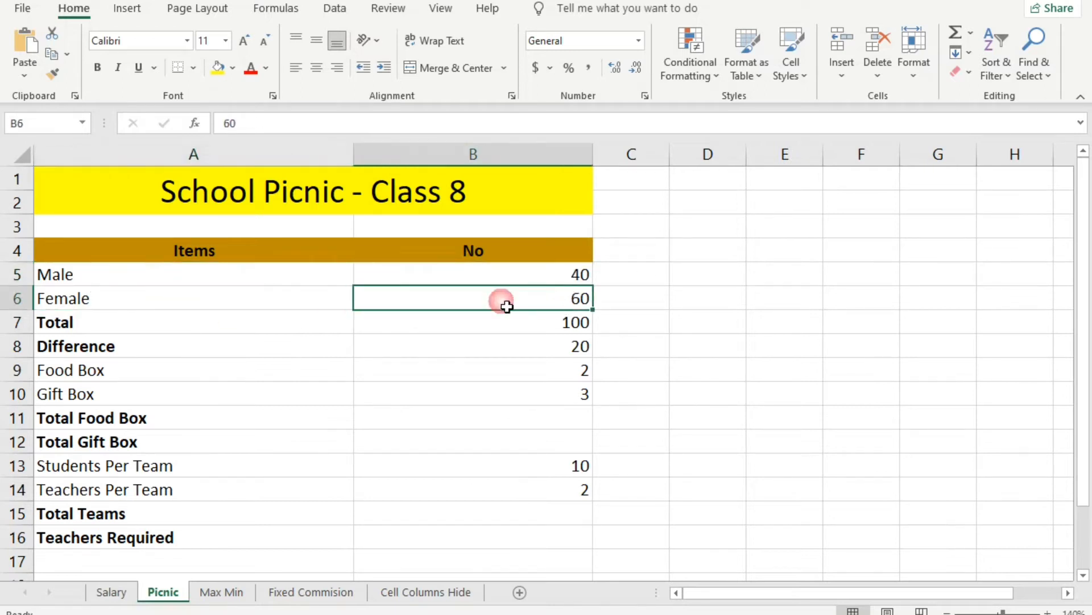
{"action": "left_click", "coordinate": [188, 323]}
{"action": "left_click", "coordinate": [534, 328]}
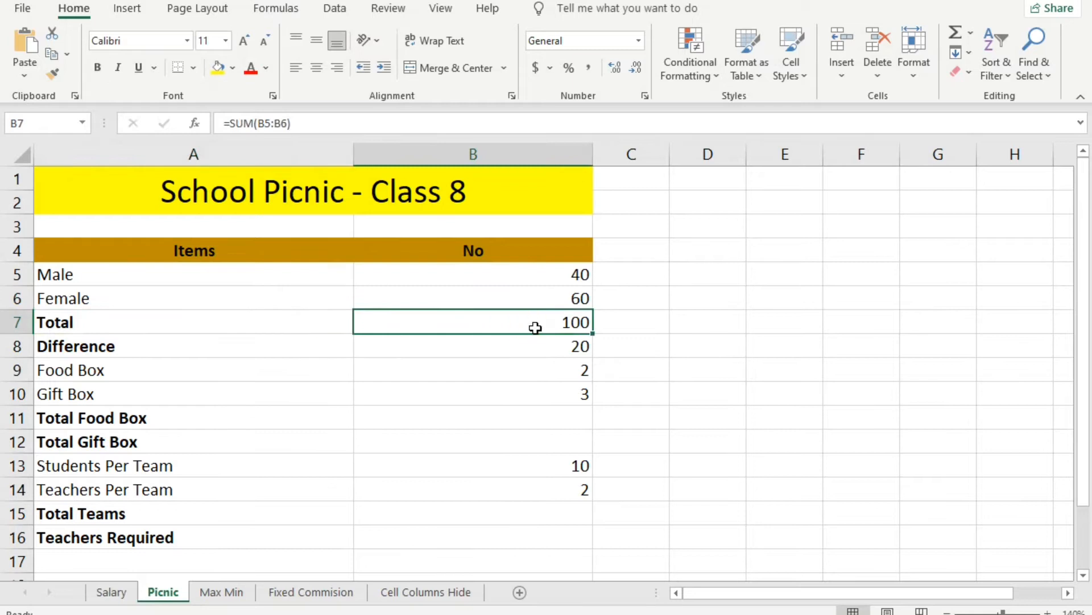
{"action": "key", "text": "Delete"}
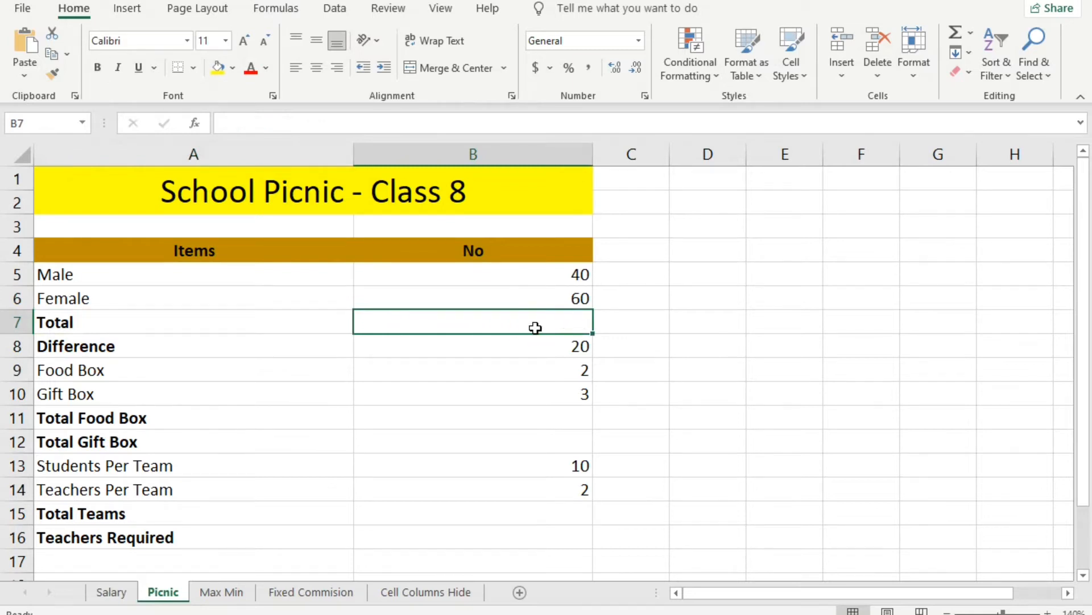
{"action": "left_click", "coordinate": [551, 358]}
{"action": "key", "text": "Delete"}
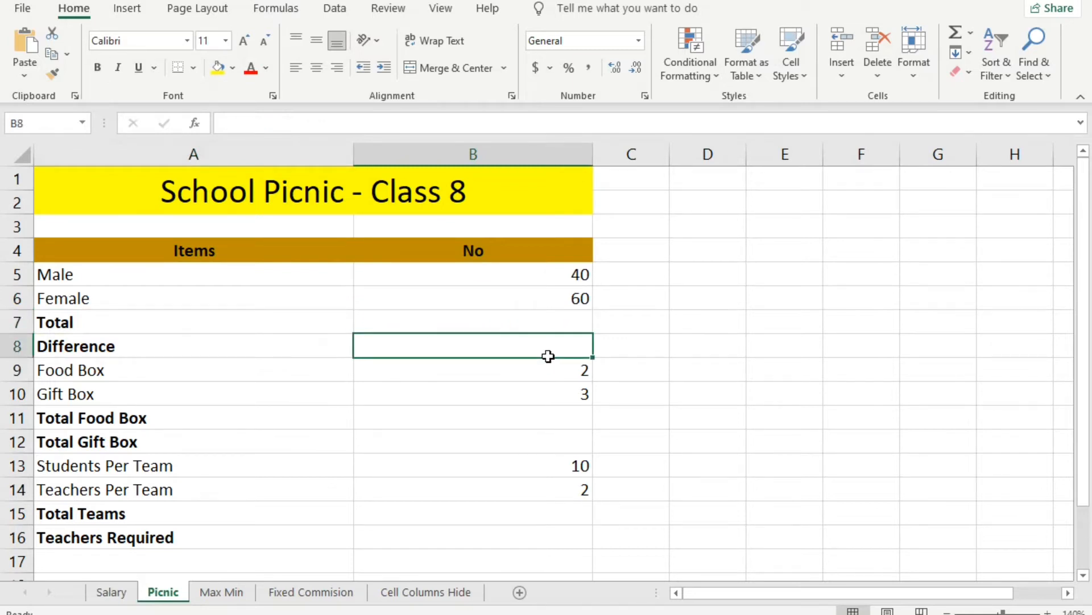
Step: Review the student counts, the Food Box and Gift Box quantities, and the Students and Teachers Per Team values in column B
{"action": "left_click", "coordinate": [555, 477]}
{"action": "left_click", "coordinate": [549, 494]}
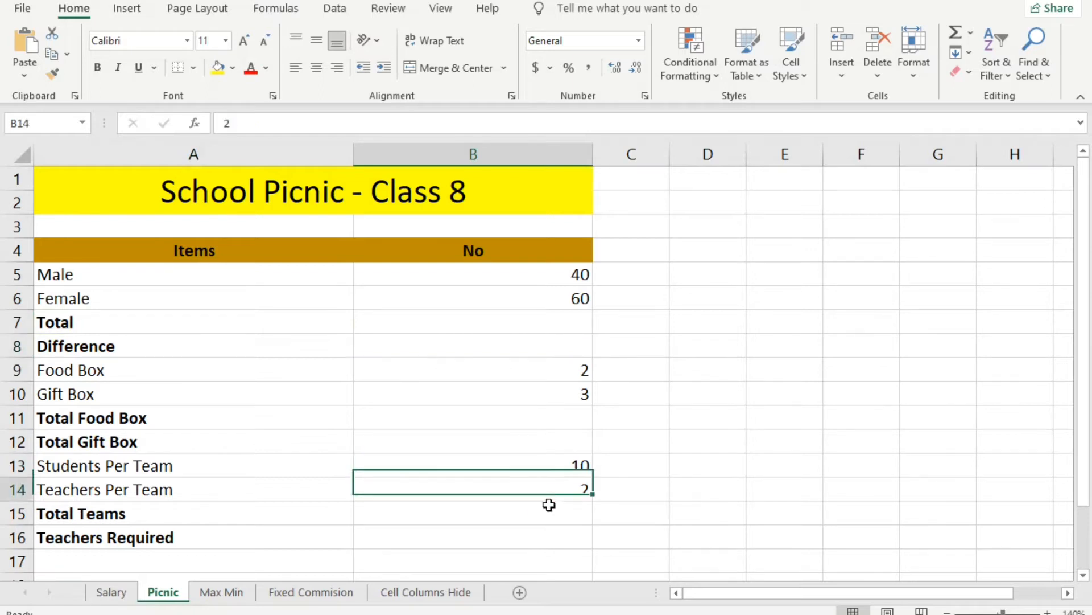
{"action": "left_click", "coordinate": [527, 284]}
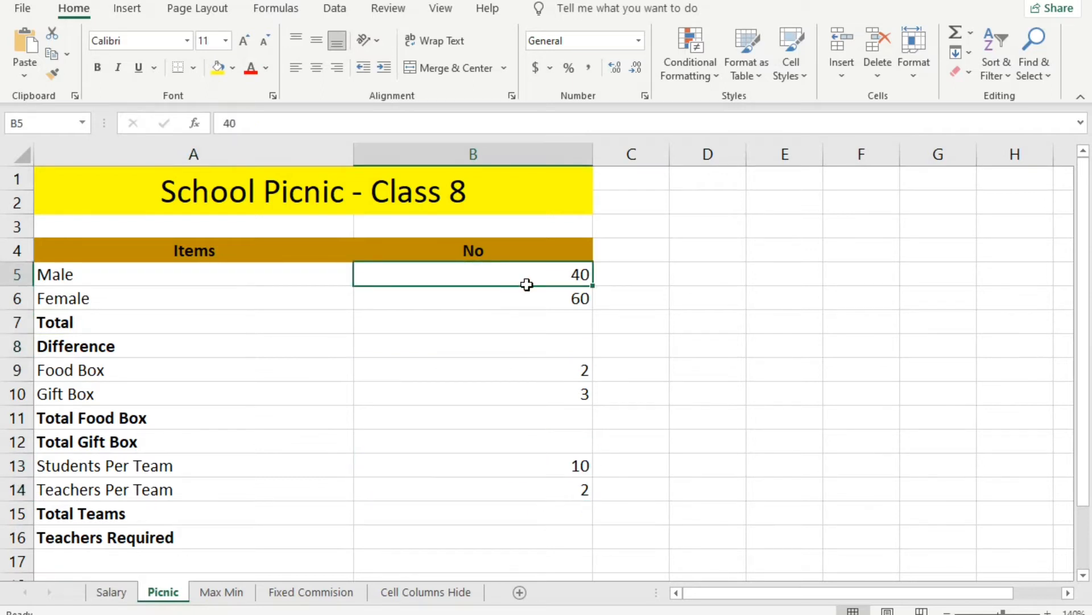
{"action": "left_click", "coordinate": [537, 307]}
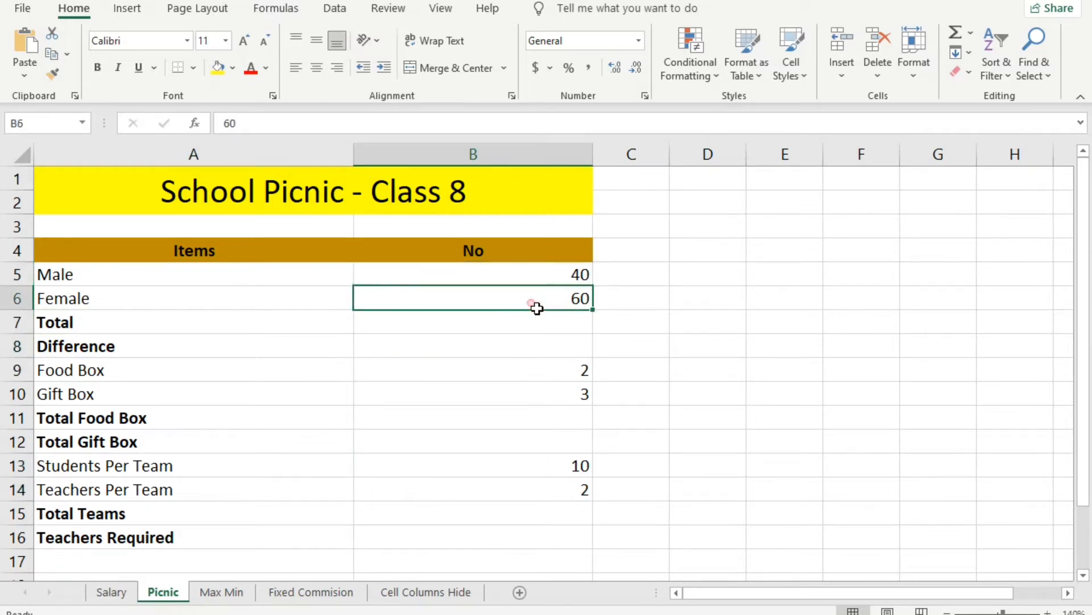
{"action": "left_click", "coordinate": [550, 381]}
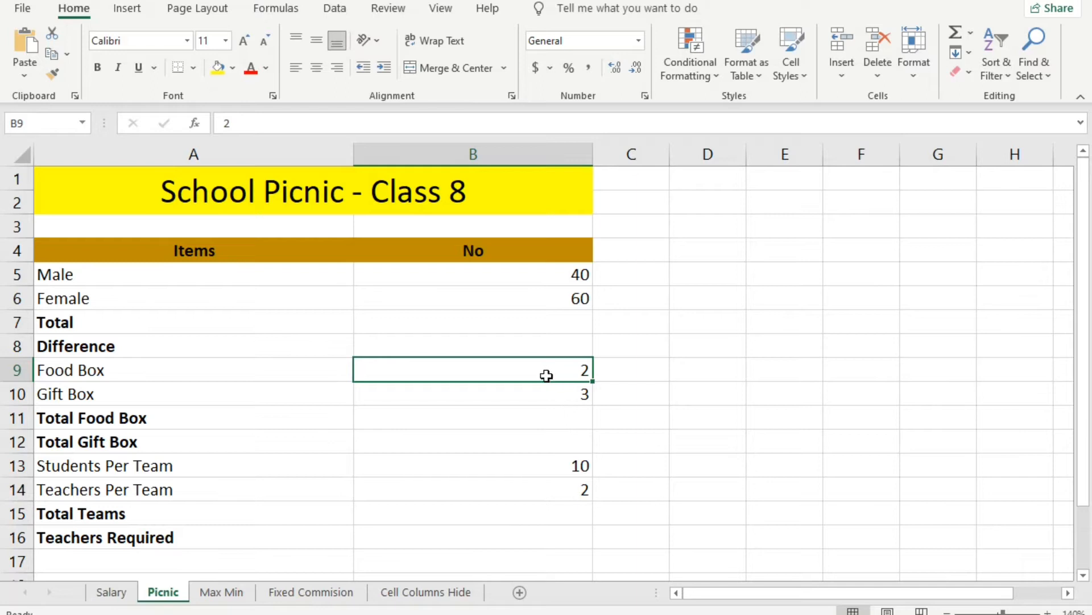
{"action": "left_click", "coordinate": [464, 404]}
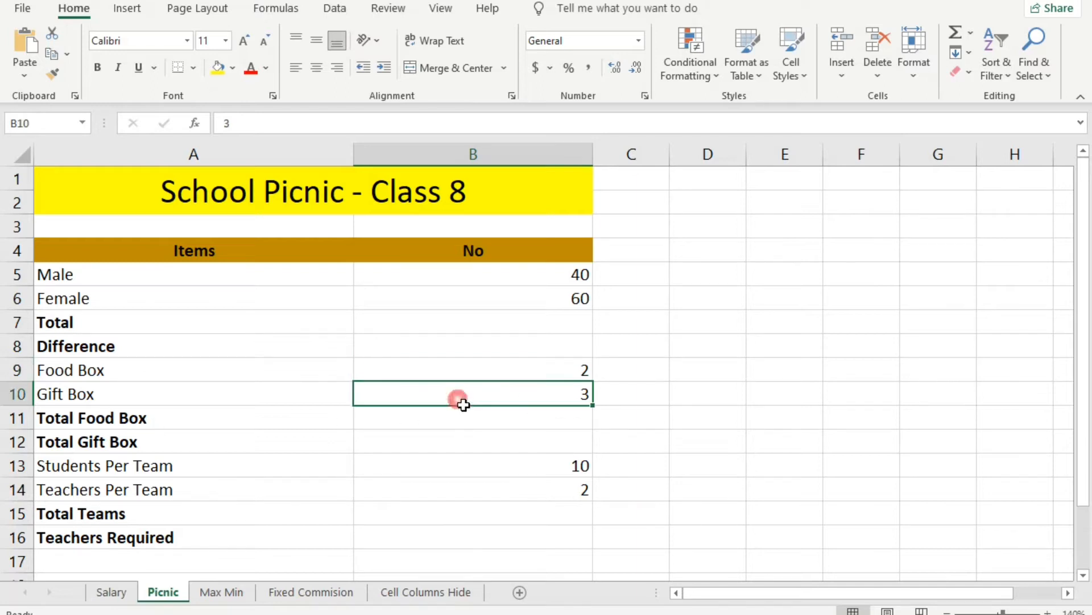
{"action": "left_click", "coordinate": [553, 474]}
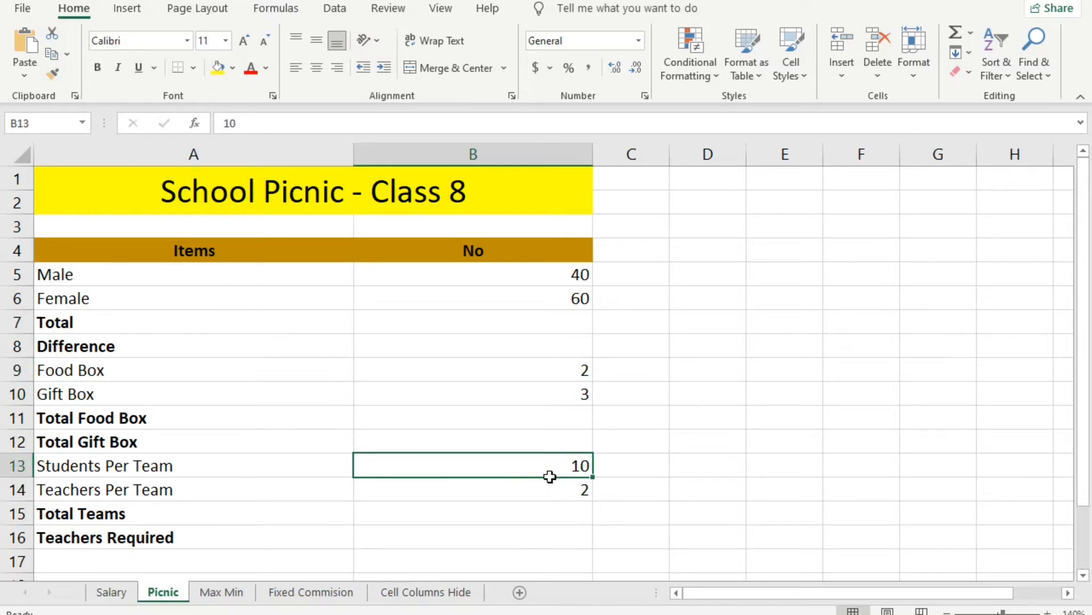
{"action": "left_click", "coordinate": [535, 493]}
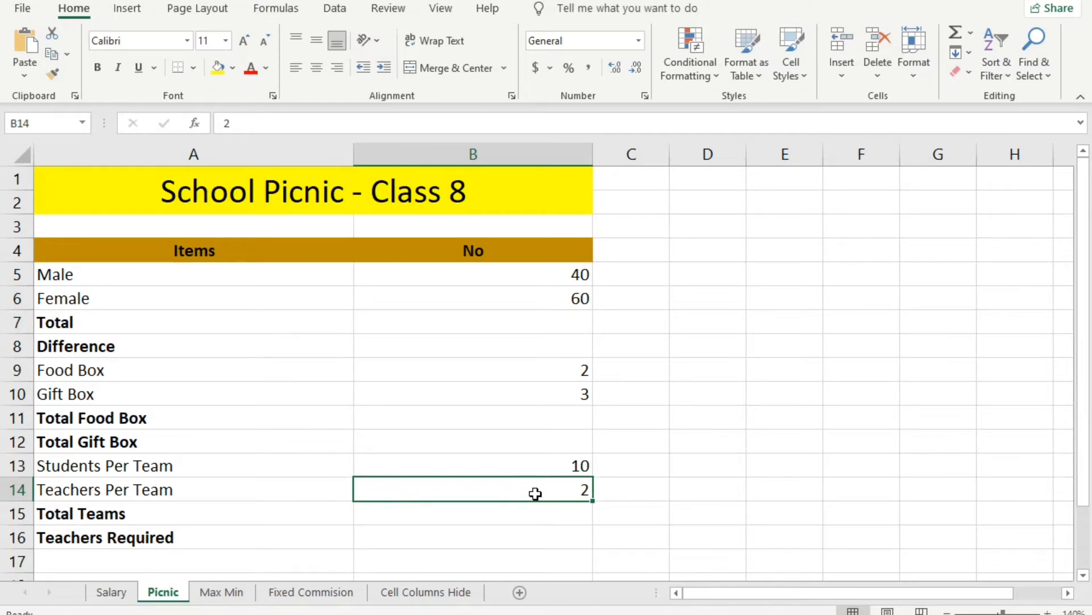
Step: Total the male and female students in B7 with =SUM(B5:B6) and fill the cell yellow
{"action": "left_click", "coordinate": [515, 325]}
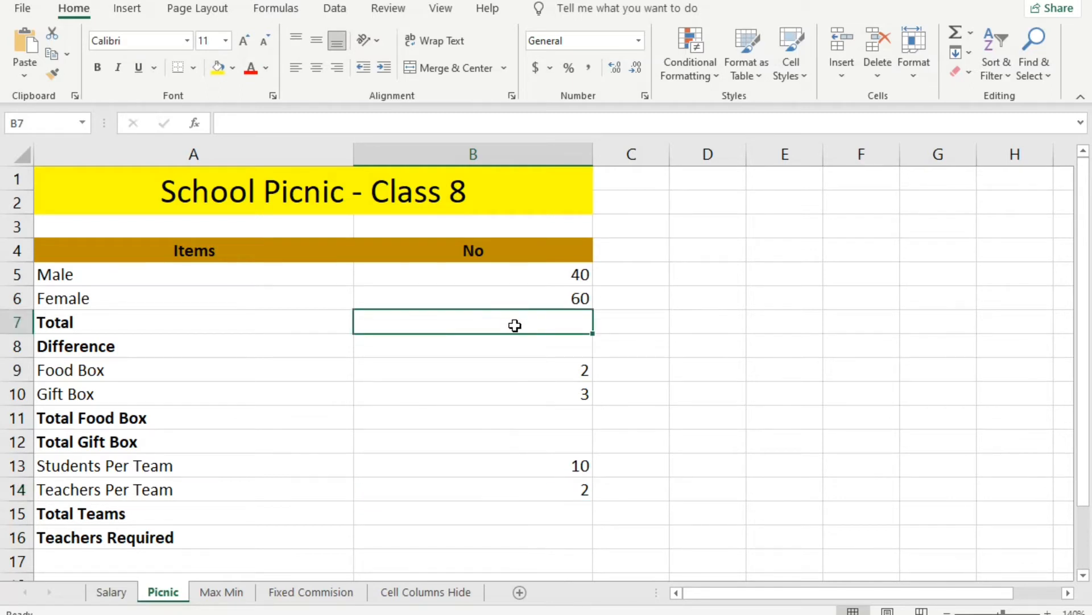
{"action": "type", "text": "="}
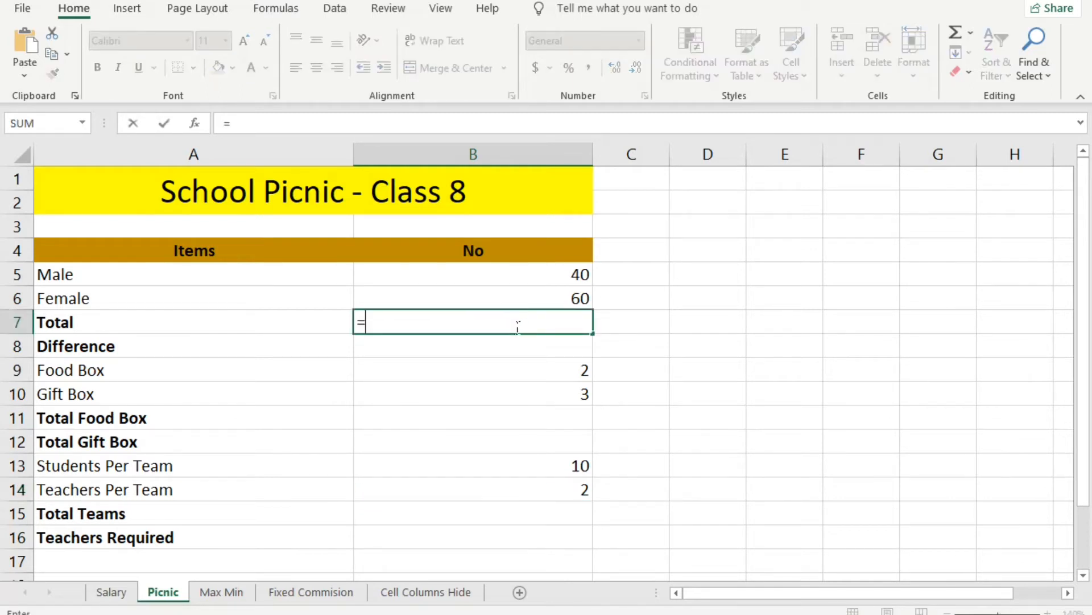
{"action": "type", "text": "sum"}
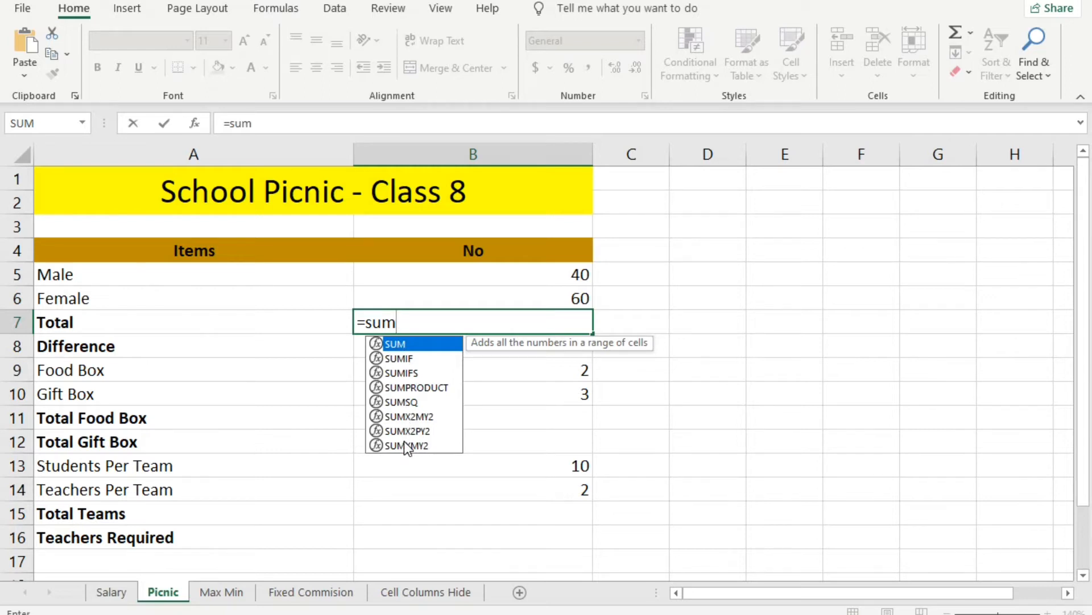
{"action": "double_click", "coordinate": [424, 343]}
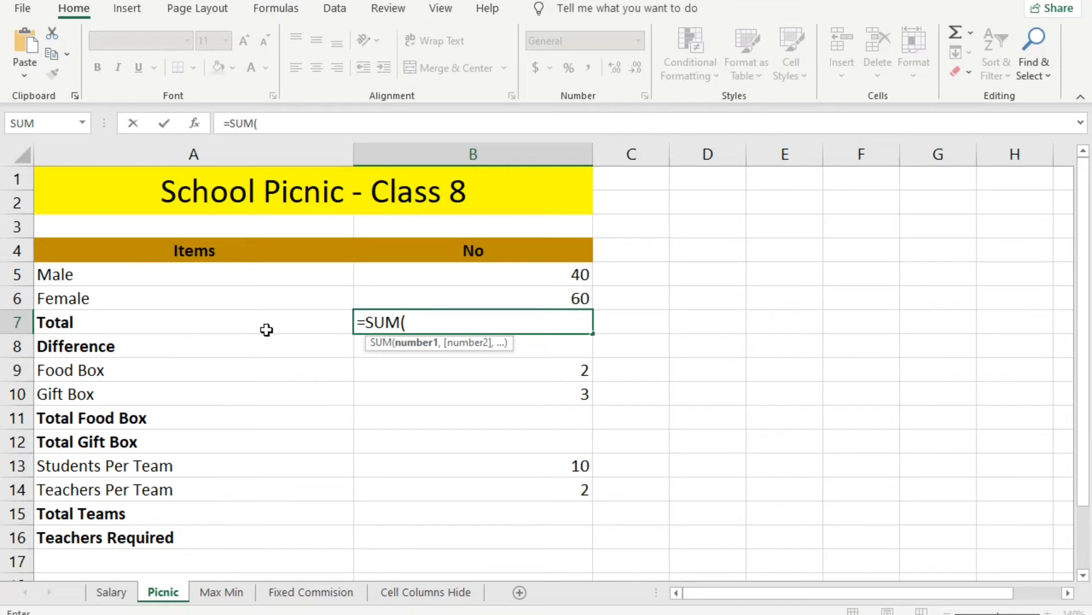
{"action": "left_click_drag", "start_coordinate": [503, 280], "coordinate": [503, 299]}
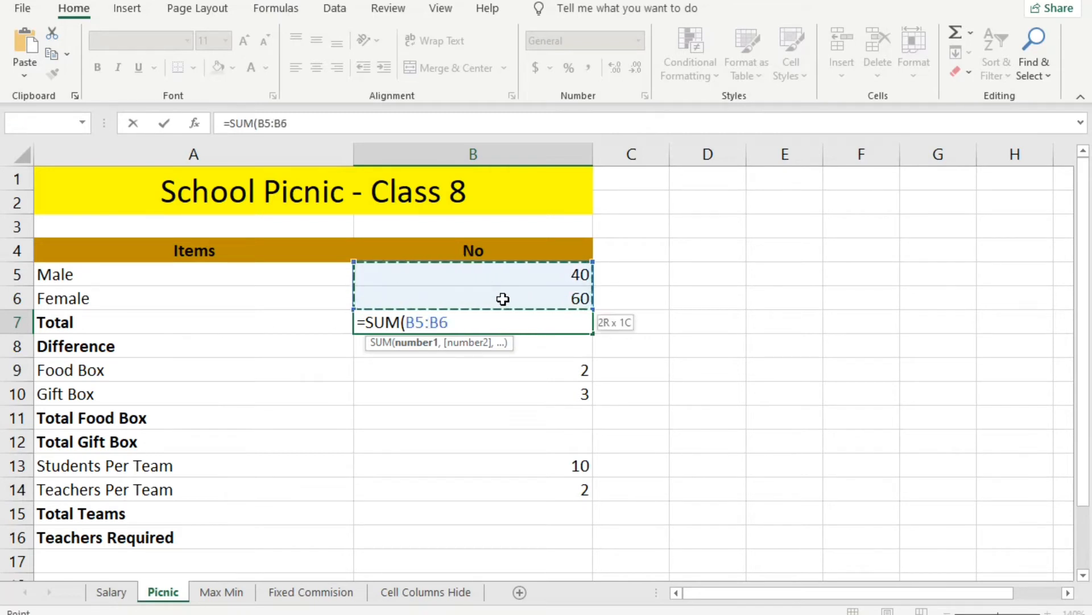
{"action": "type", "text": ")"}
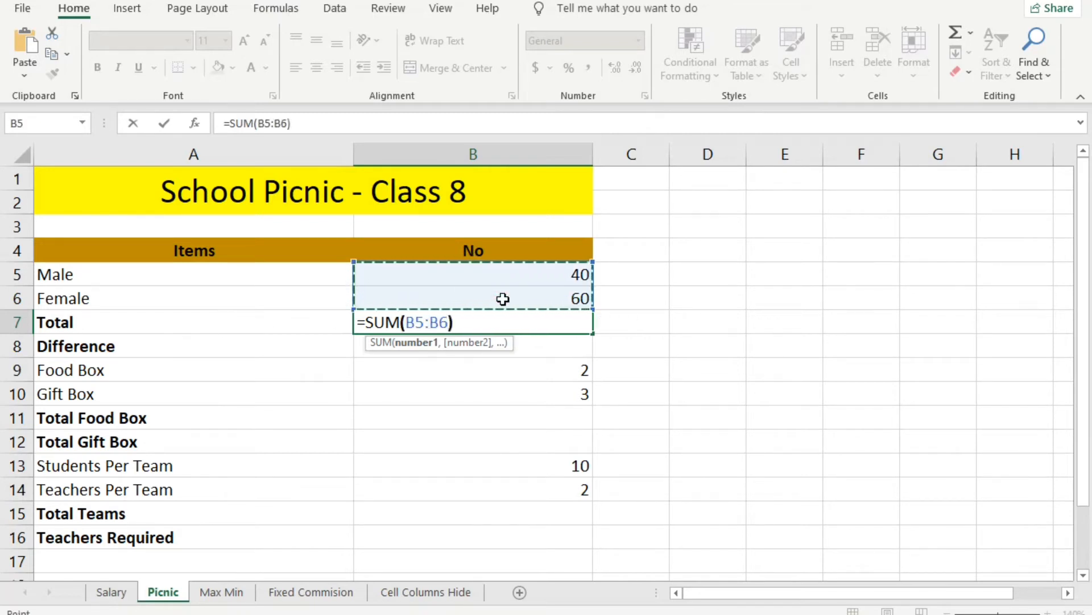
{"action": "key", "text": "Return"}
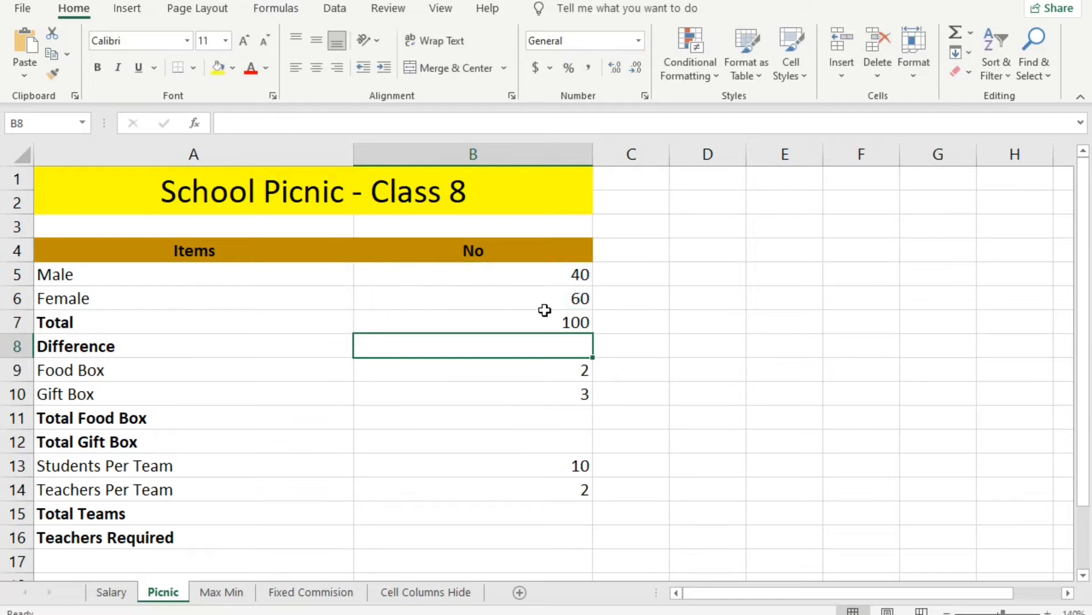
{"action": "left_click", "coordinate": [561, 325]}
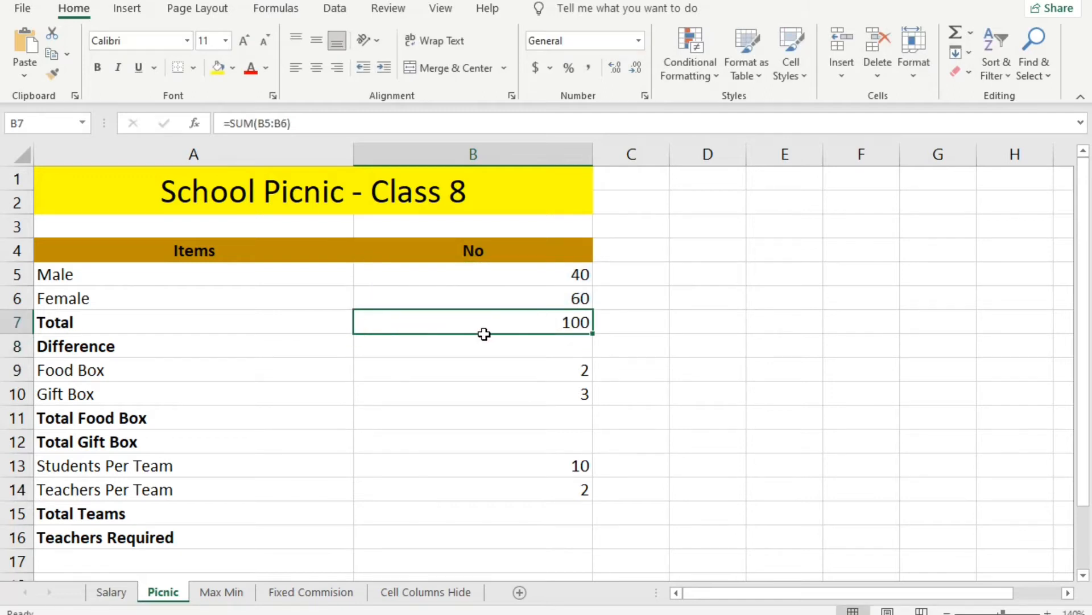
{"action": "left_click", "coordinate": [219, 67]}
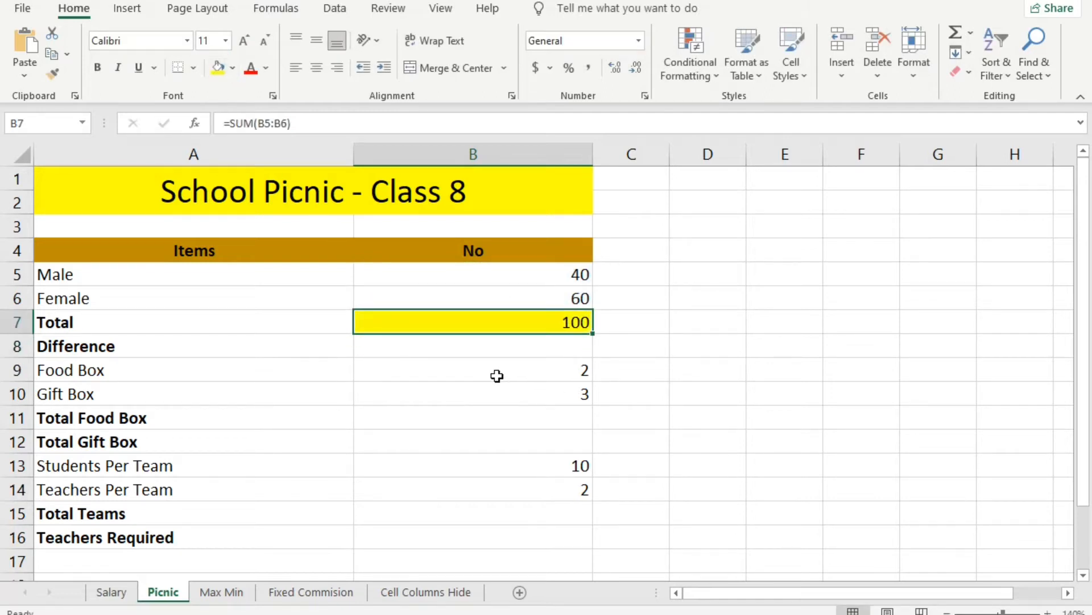
Step: Calculate the difference between female and male students in B8 with the formula =B6-B5
{"action": "left_click", "coordinate": [462, 353]}
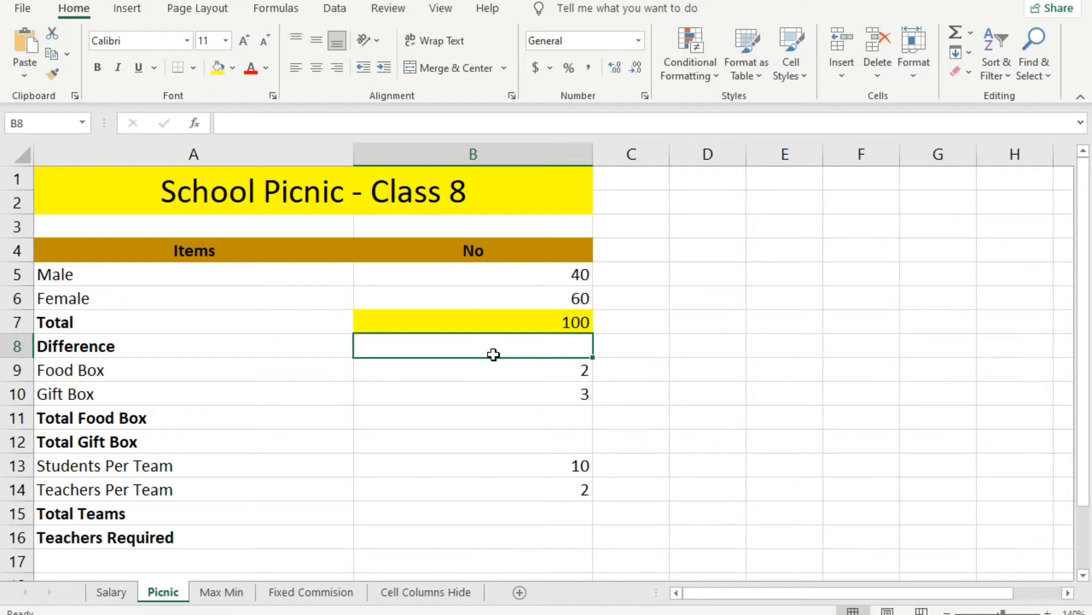
{"action": "type", "text": "="}
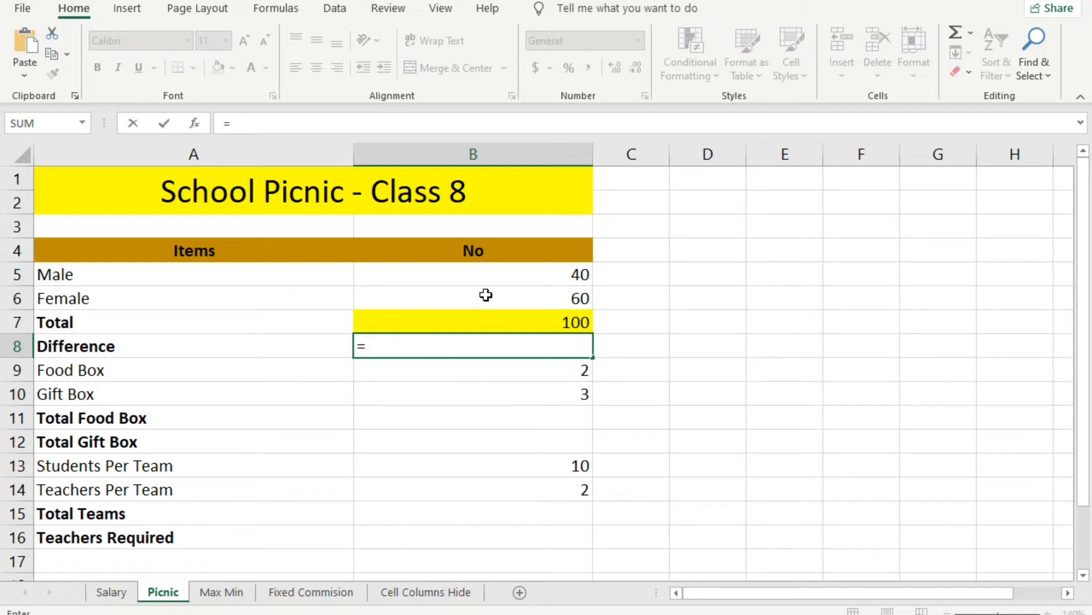
{"action": "left_click", "coordinate": [553, 299]}
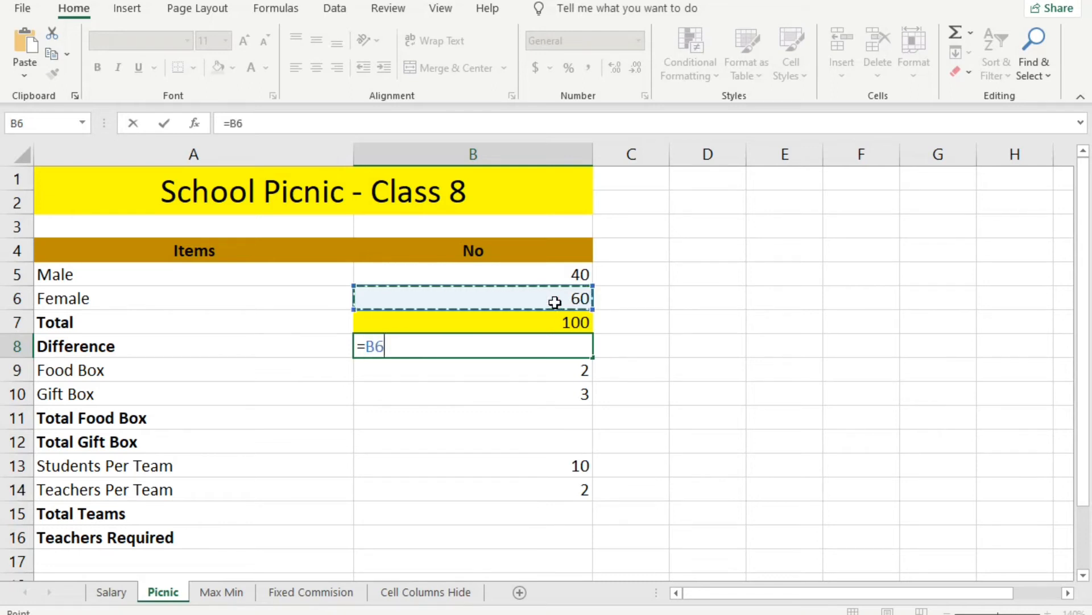
{"action": "type", "text": "-"}
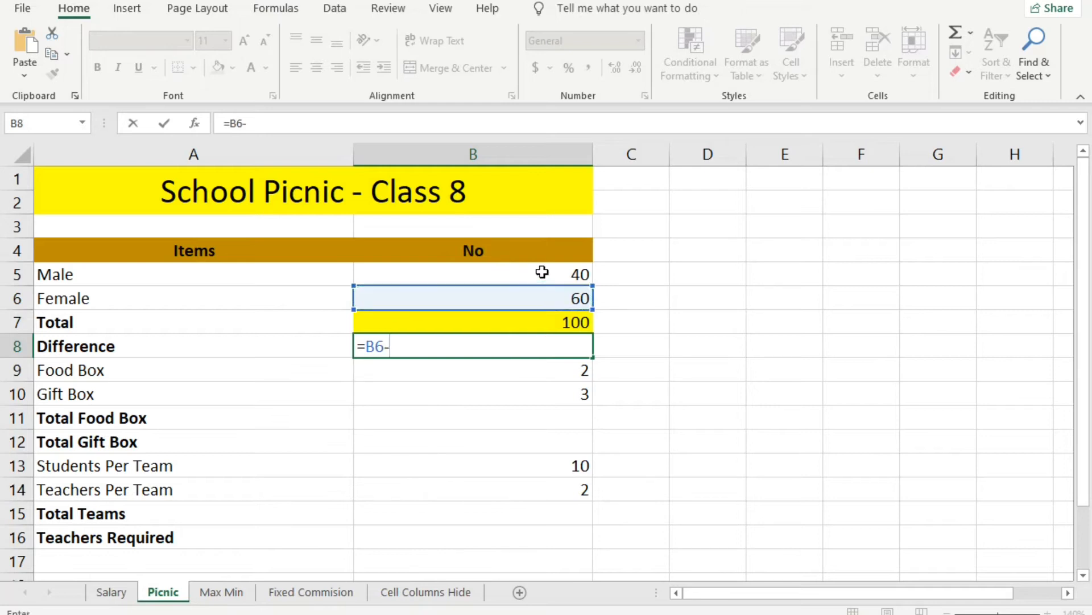
{"action": "left_click", "coordinate": [541, 275]}
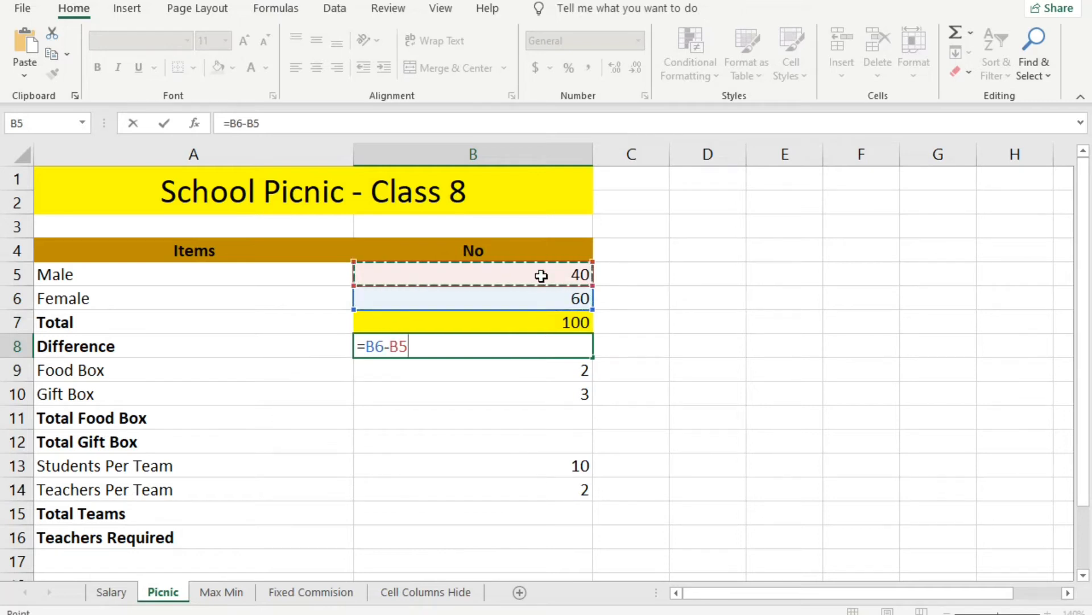
{"action": "key", "text": "Return"}
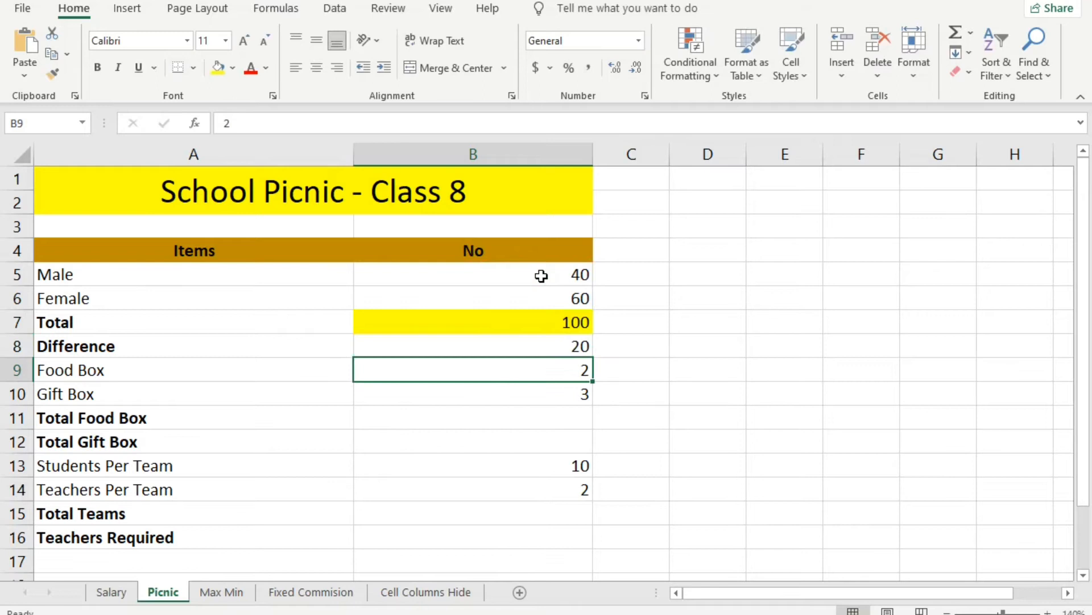
Step: Check the Difference result in B8 against the Female and Male counts in B6 and B5
{"action": "left_click", "coordinate": [538, 348]}
{"action": "left_click", "coordinate": [577, 299]}
{"action": "left_click", "coordinate": [571, 279]}
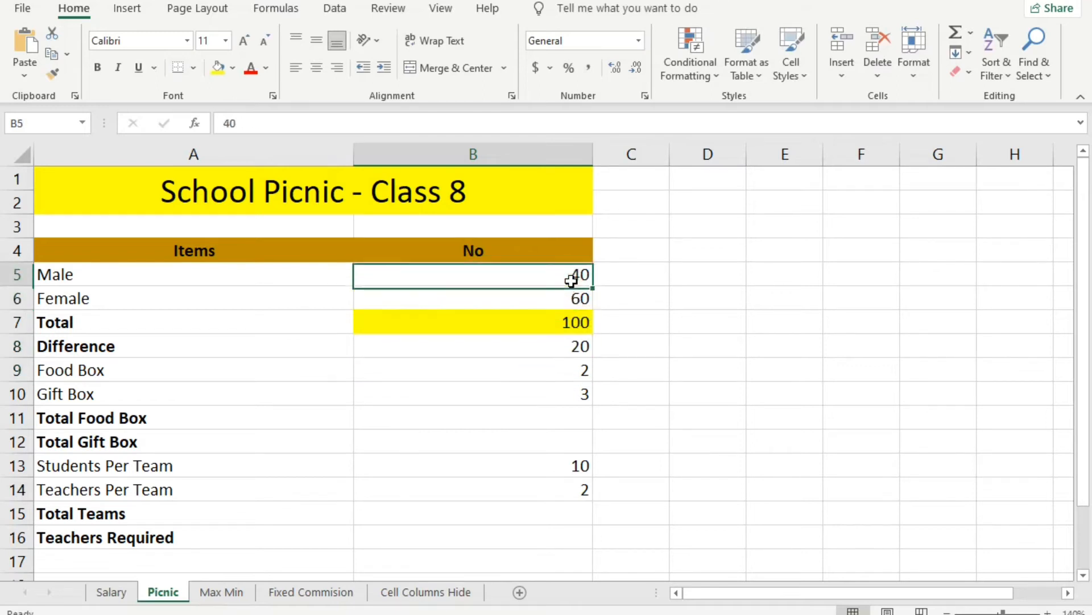
{"action": "left_click", "coordinate": [562, 301]}
{"action": "left_click", "coordinate": [559, 276]}
{"action": "left_click", "coordinate": [563, 302]}
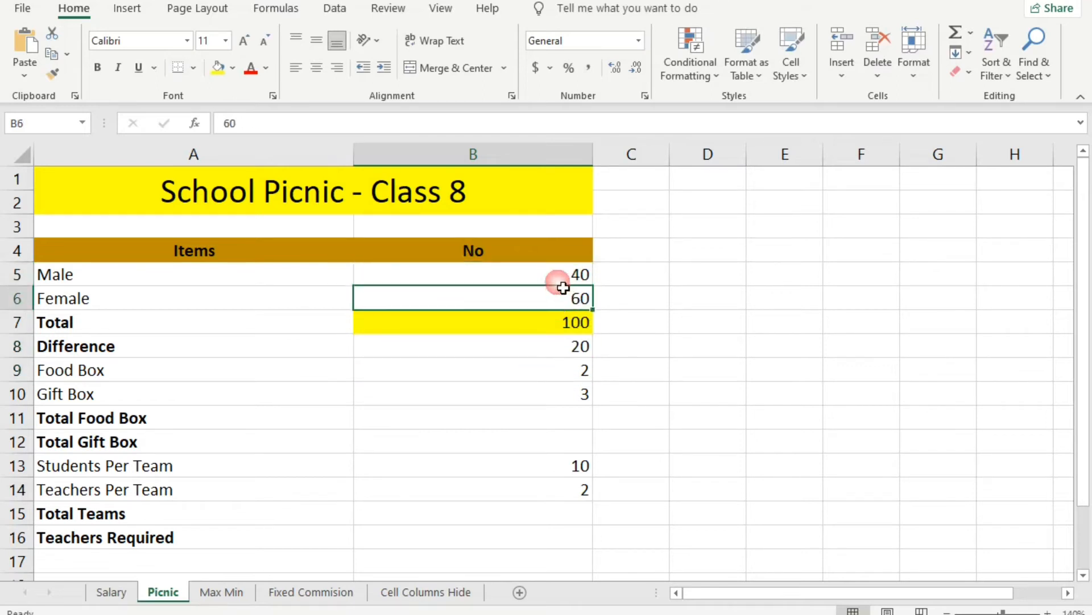
{"action": "left_click", "coordinate": [549, 356]}
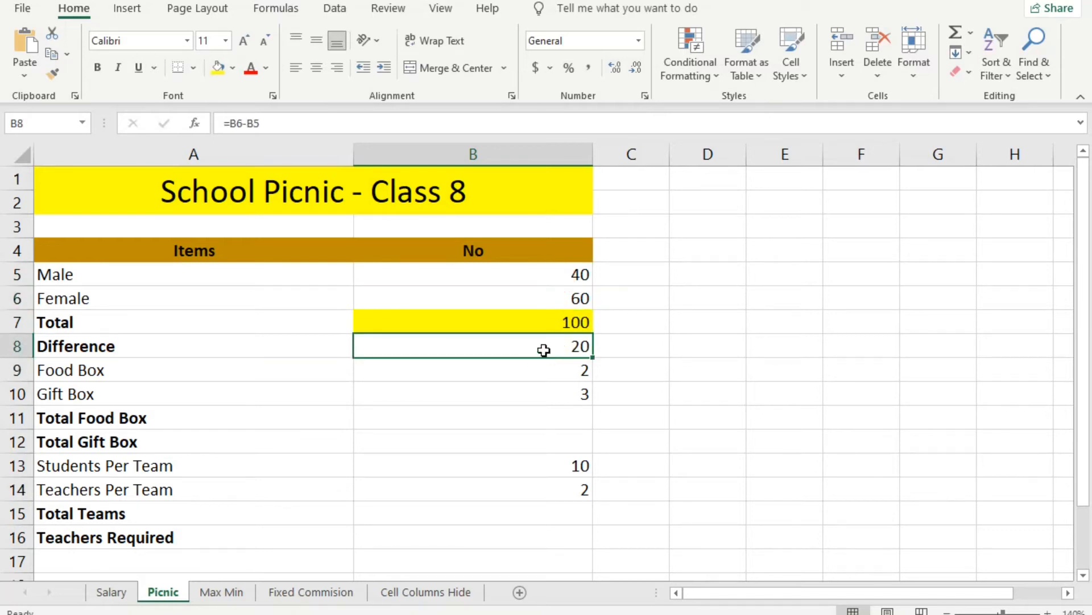
Step: Fill the Food Box label in A9 with yellow and check the neighbouring box entries
{"action": "left_click", "coordinate": [129, 375]}
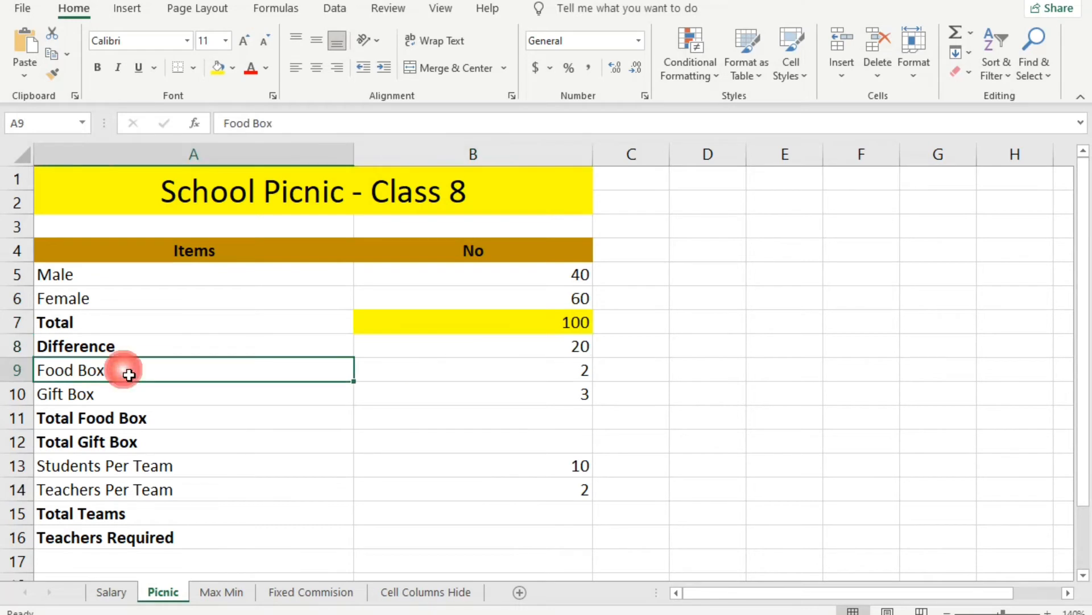
{"action": "left_click", "coordinate": [218, 68]}
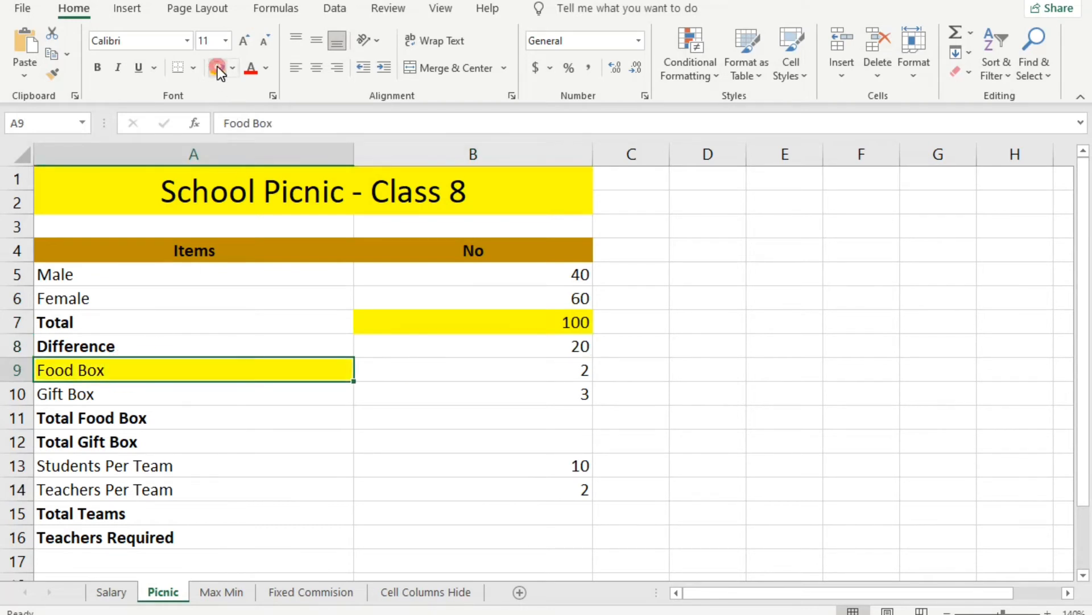
{"action": "left_click", "coordinate": [123, 403]}
{"action": "left_click", "coordinate": [129, 369]}
{"action": "left_click", "coordinate": [561, 374]}
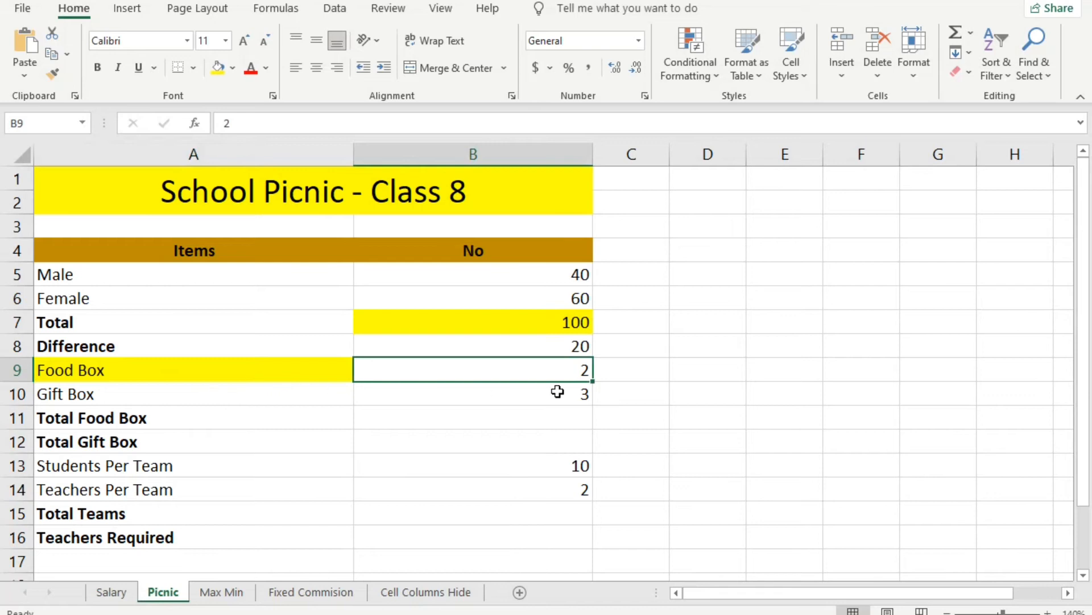
{"action": "left_click", "coordinate": [193, 402]}
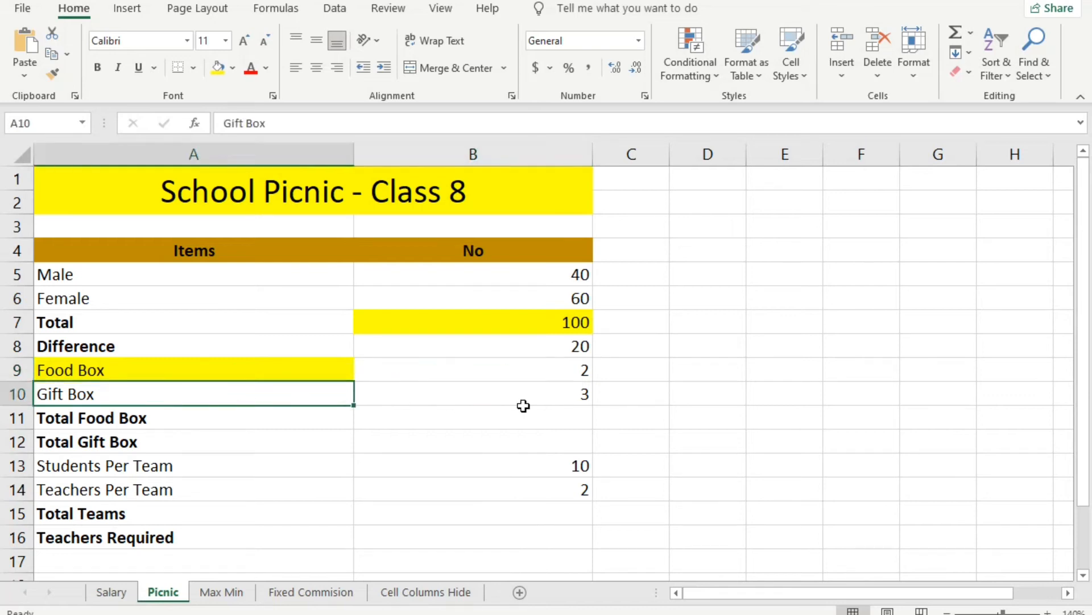
Step: Fill the Gift Box label in A10 with light orange
{"action": "left_click", "coordinate": [540, 402]}
{"action": "left_click", "coordinate": [179, 406]}
{"action": "left_click", "coordinate": [234, 69]}
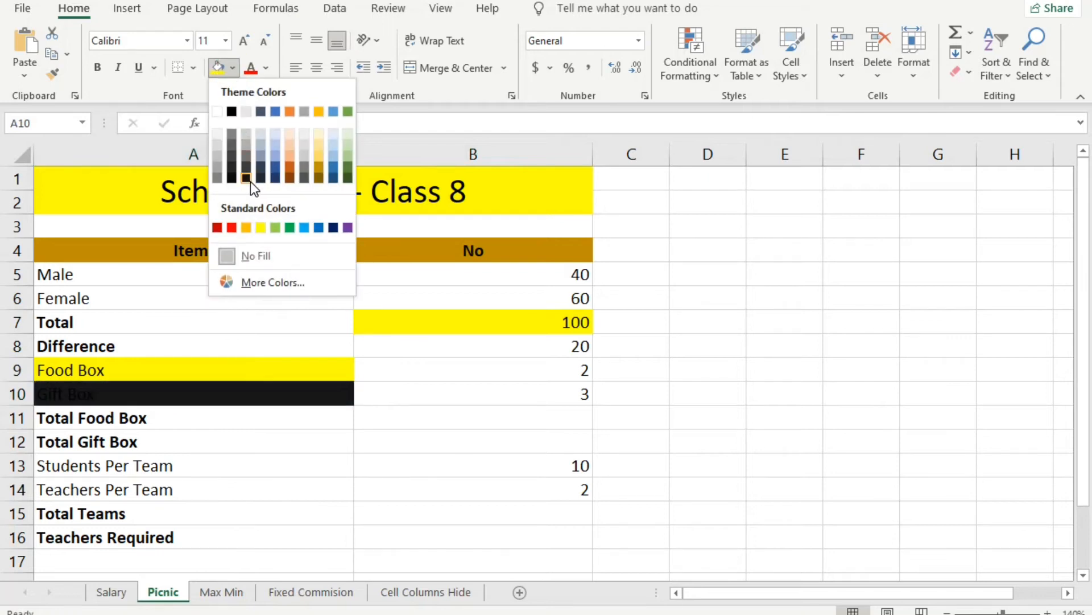
{"action": "left_click", "coordinate": [292, 156]}
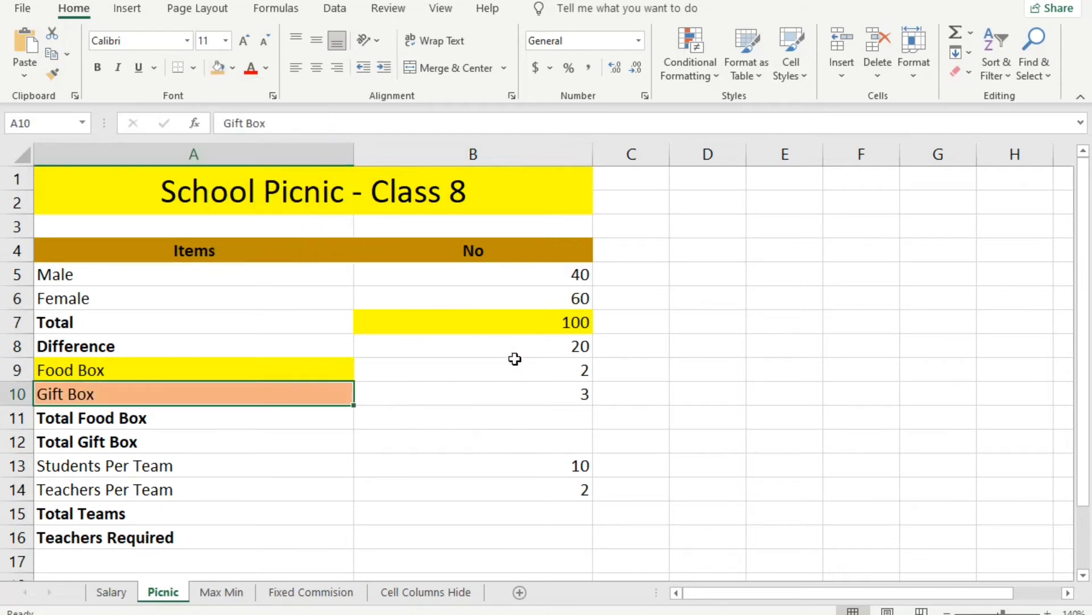
Step: Calculate the Total Food Box in B11 by multiplying the student total by the food boxes with =B7*B9
{"action": "left_click", "coordinate": [532, 372]}
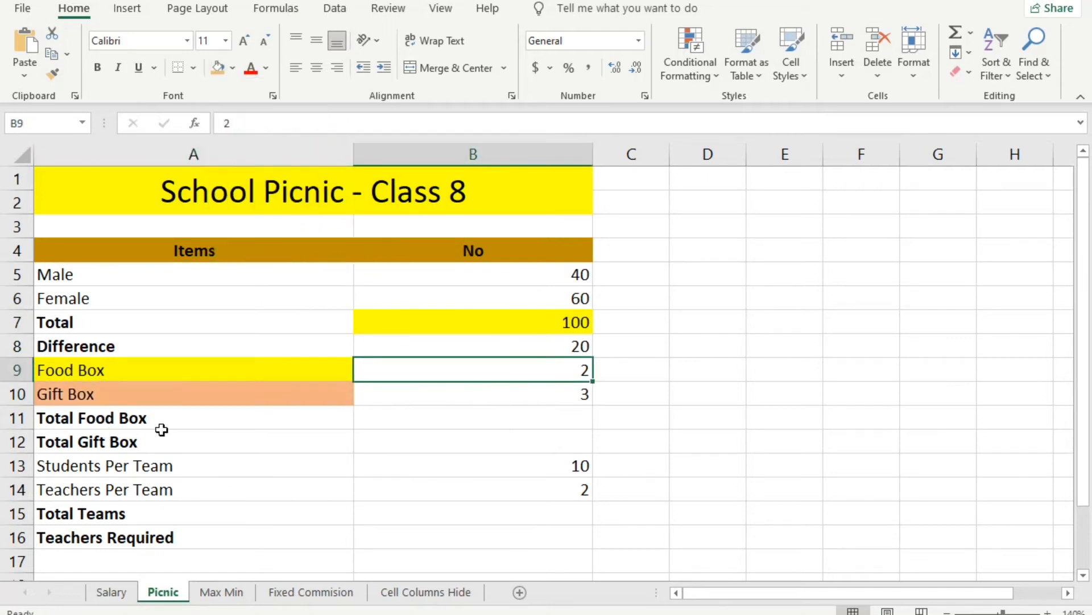
{"action": "left_click", "coordinate": [485, 427]}
{"action": "left_click", "coordinate": [485, 434]}
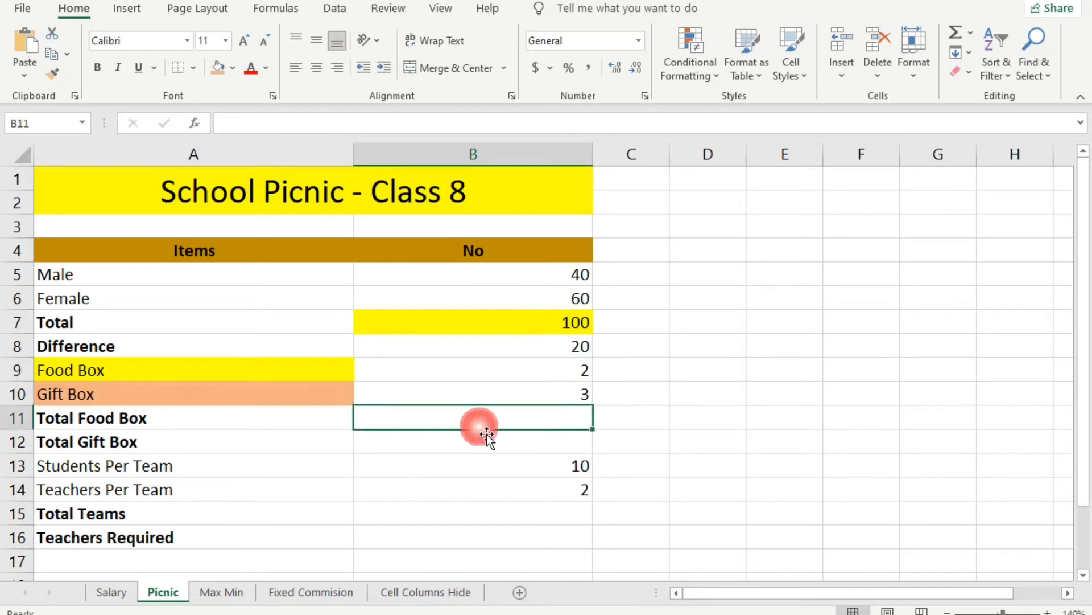
{"action": "type", "text": "="}
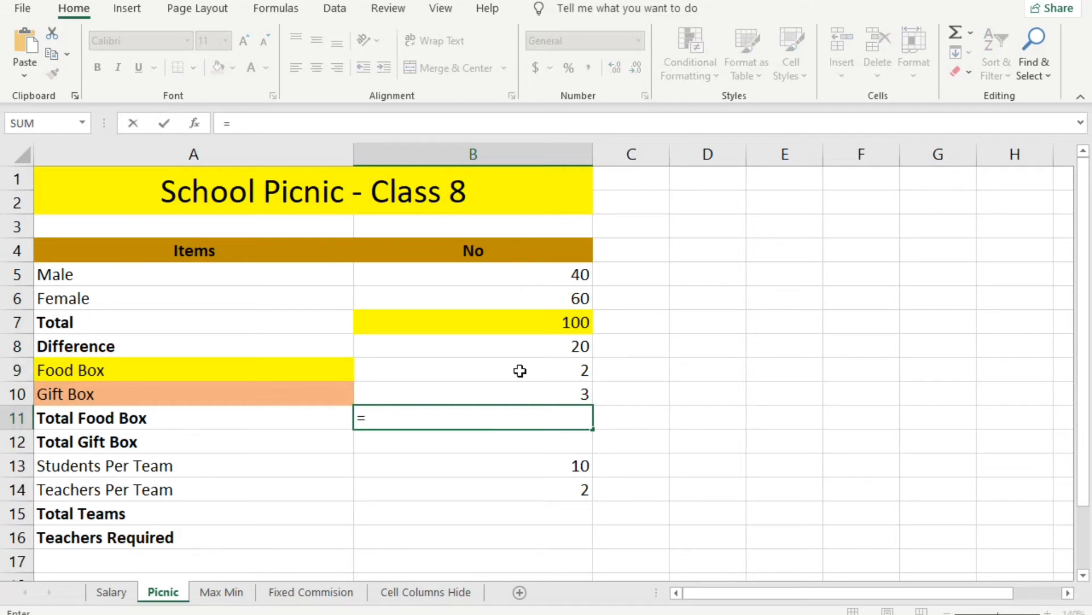
{"action": "left_click", "coordinate": [527, 330]}
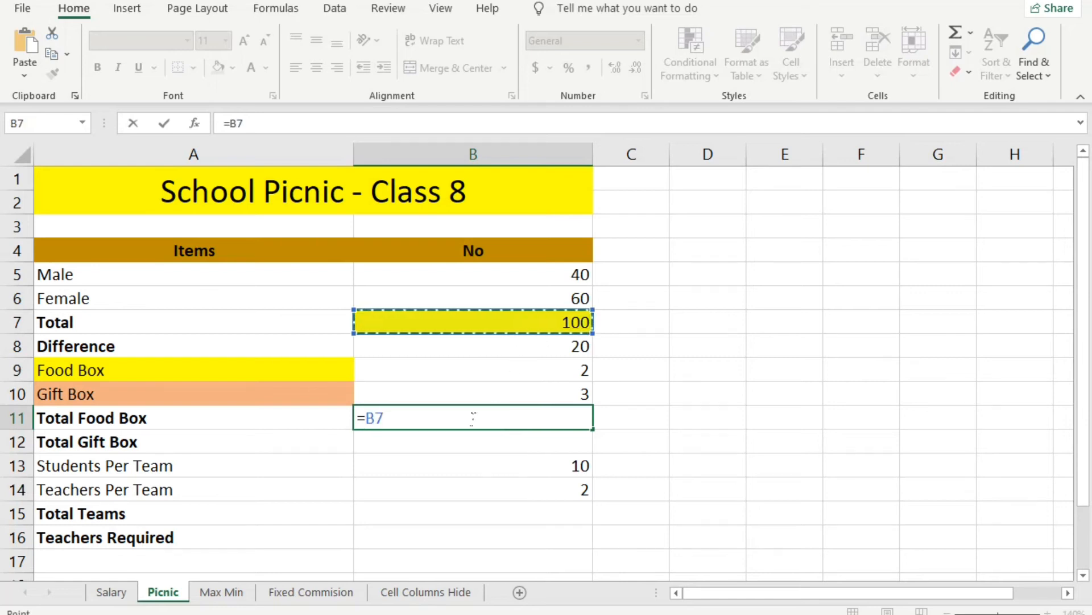
{"action": "type", "text": "*"}
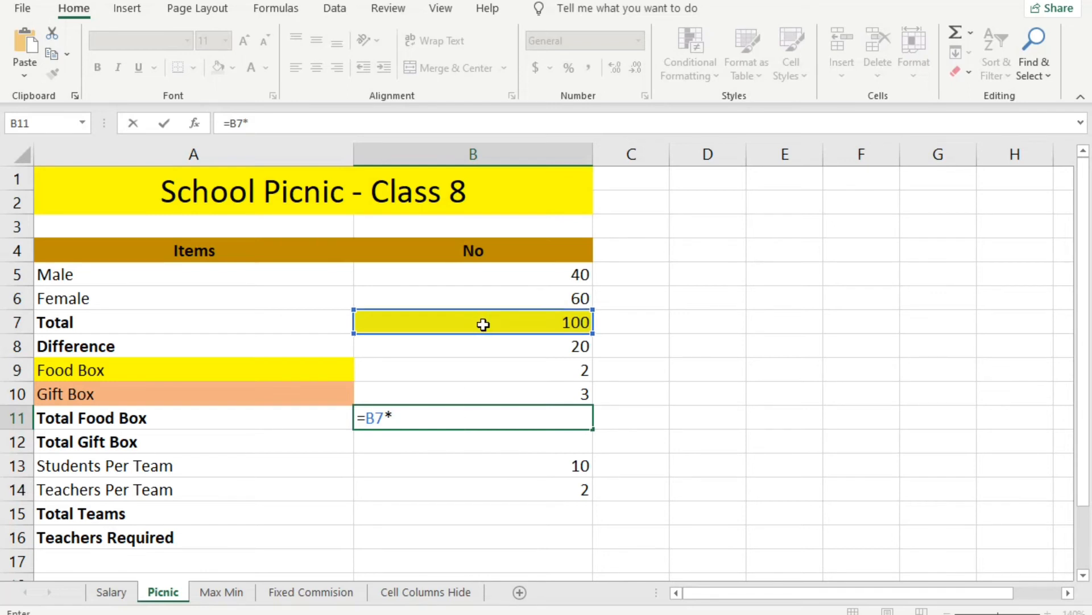
{"action": "left_click", "coordinate": [505, 380]}
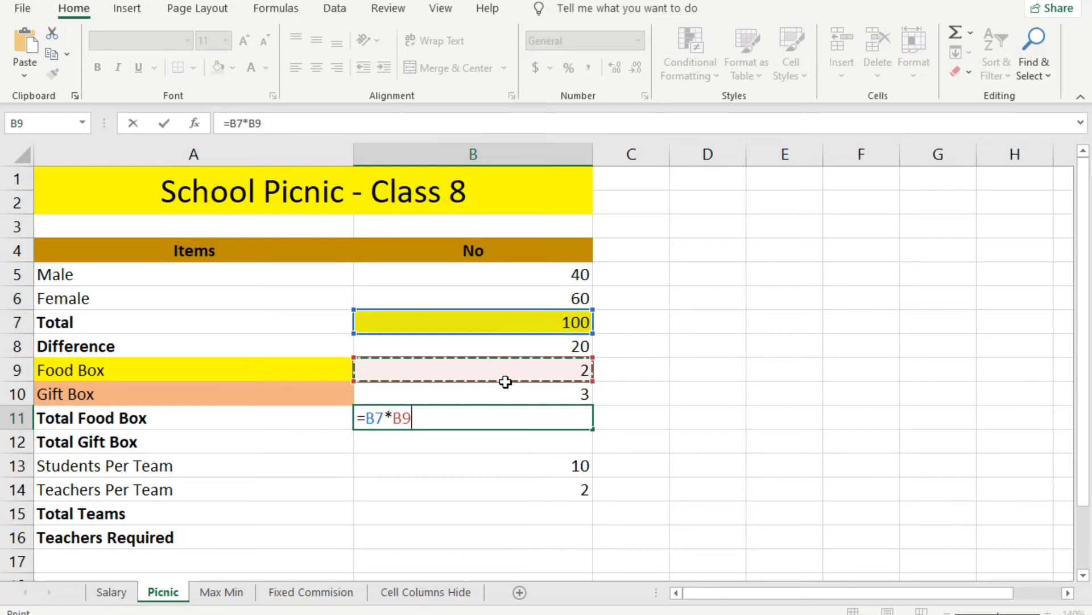
{"action": "key", "text": "Return"}
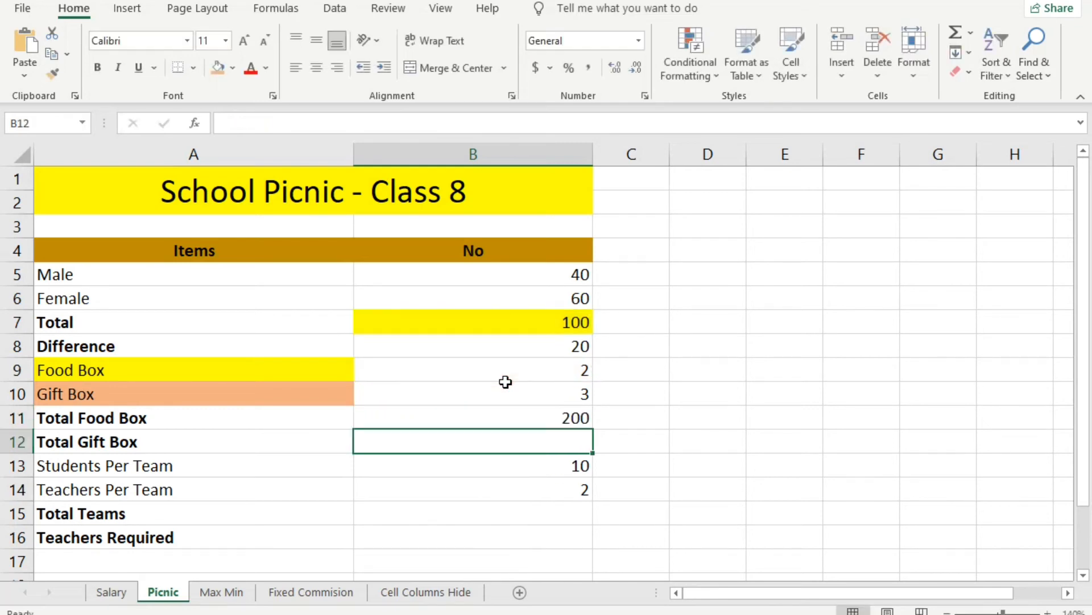
{"action": "left_click", "coordinate": [499, 425]}
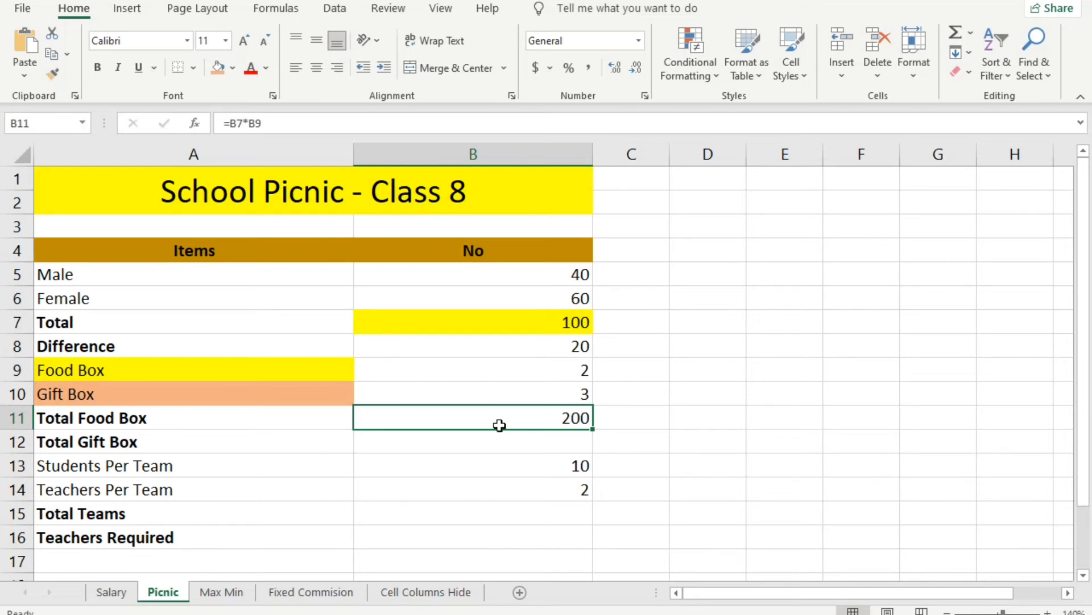
Step: Calculate the Total Gift Box in B12 by multiplying the student total by the gift boxes with =B7*B10
{"action": "left_click", "coordinate": [466, 449]}
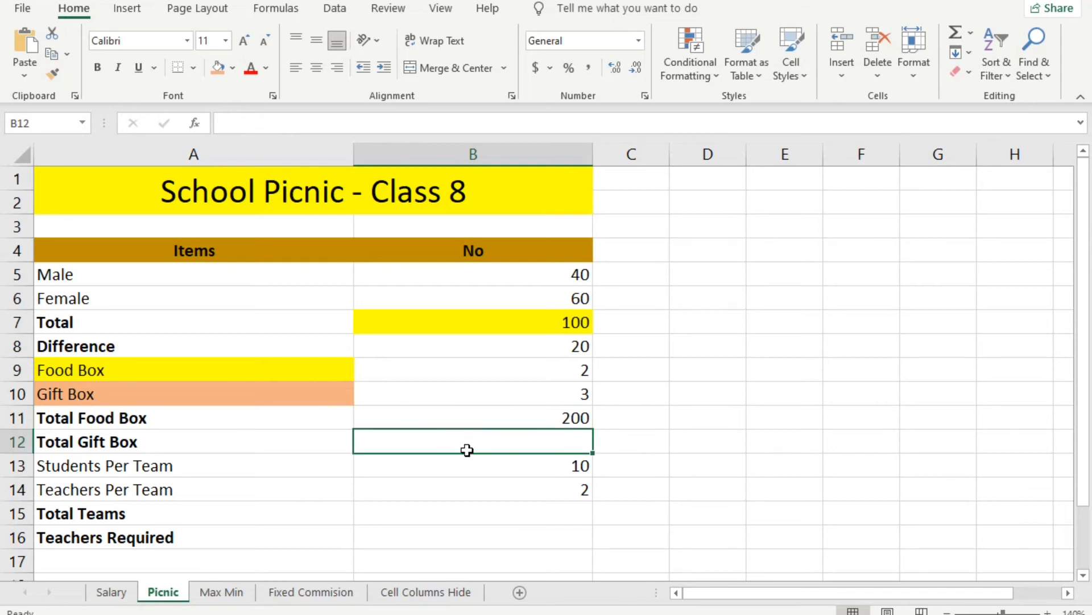
{"action": "type", "text": "="}
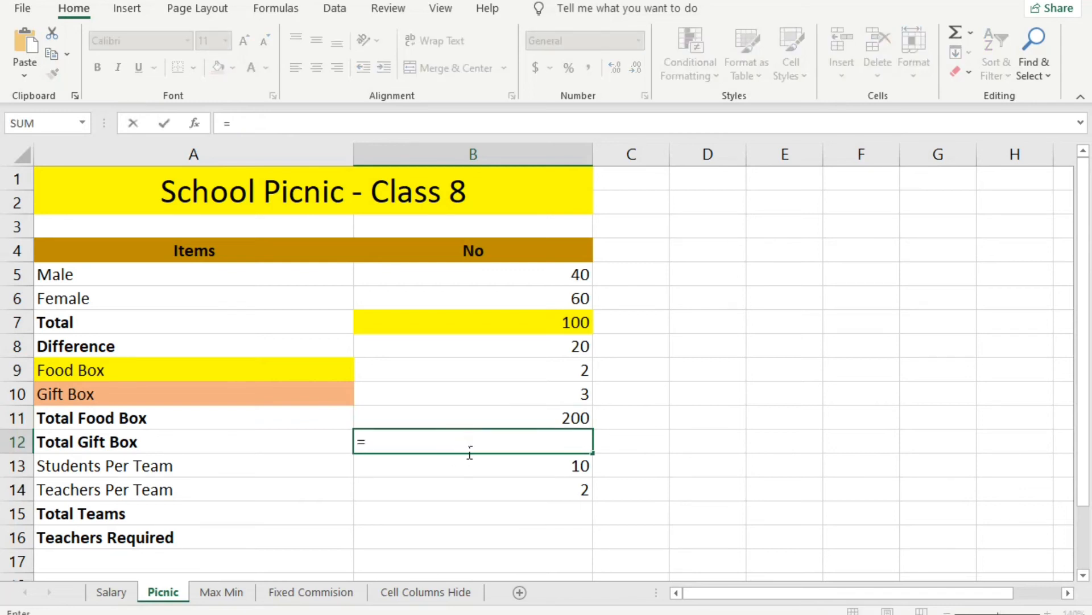
{"action": "left_click", "coordinate": [472, 332]}
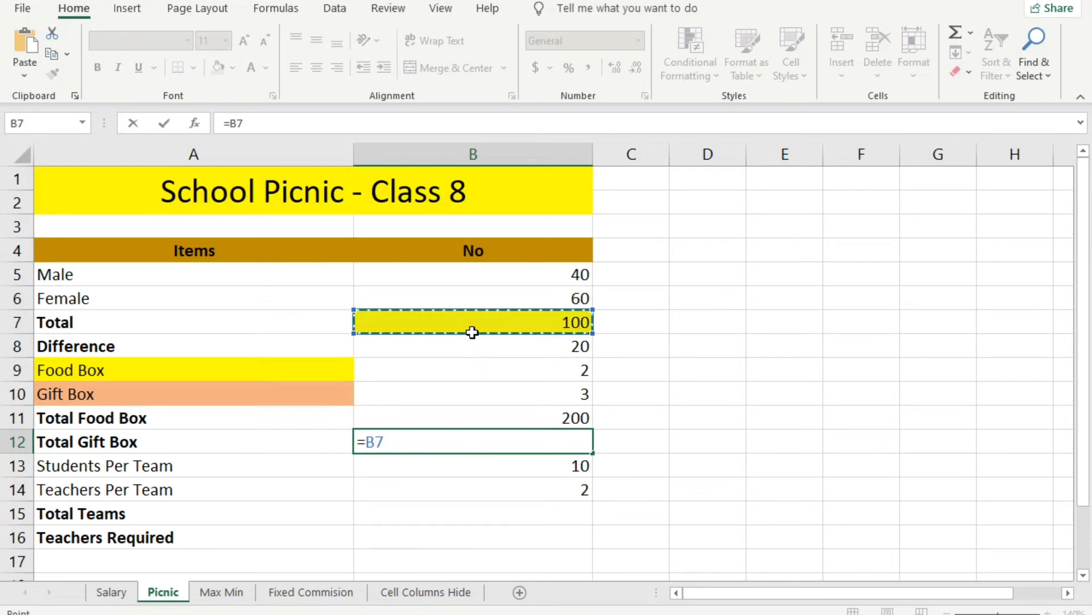
{"action": "type", "text": "*"}
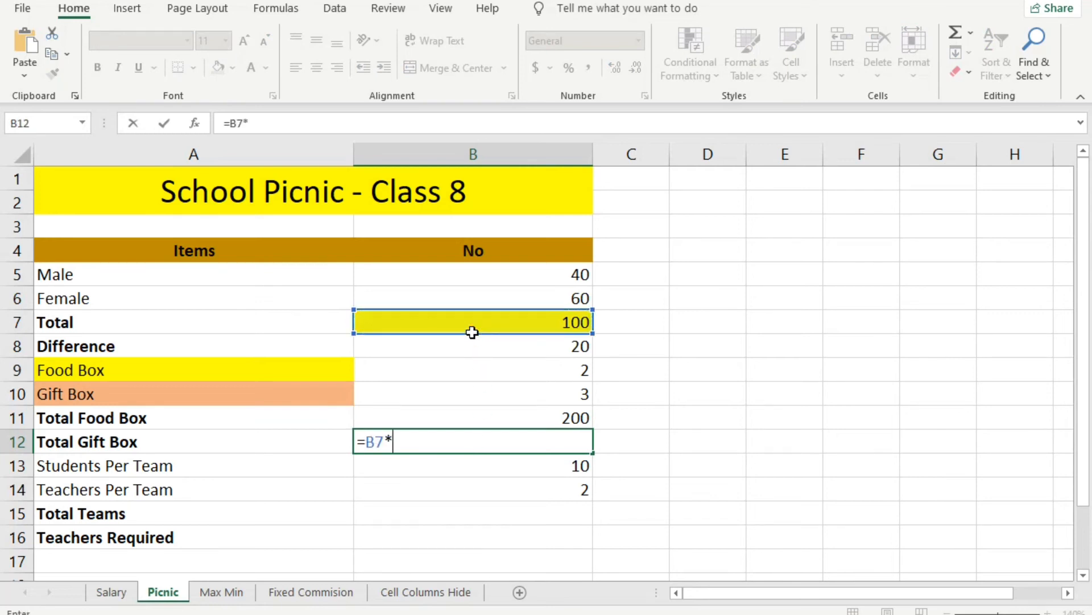
{"action": "left_click", "coordinate": [491, 402]}
{"action": "key", "text": "Return"}
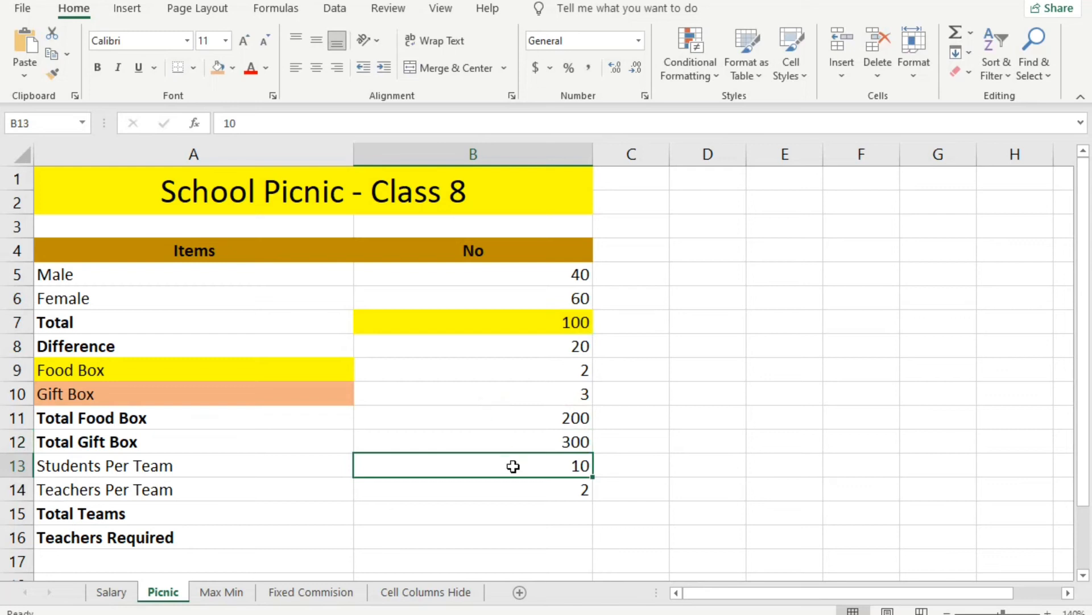
Step: Copy the formatting of the Food Box and Gift Box labels to Students Per Team and Teachers Per Team in A13:A14
{"action": "scroll", "coordinate": [509, 465], "scroll_direction": "down", "scroll_amount": 3}
{"action": "scroll", "coordinate": [510, 466], "scroll_direction": "up", "scroll_amount": 1}
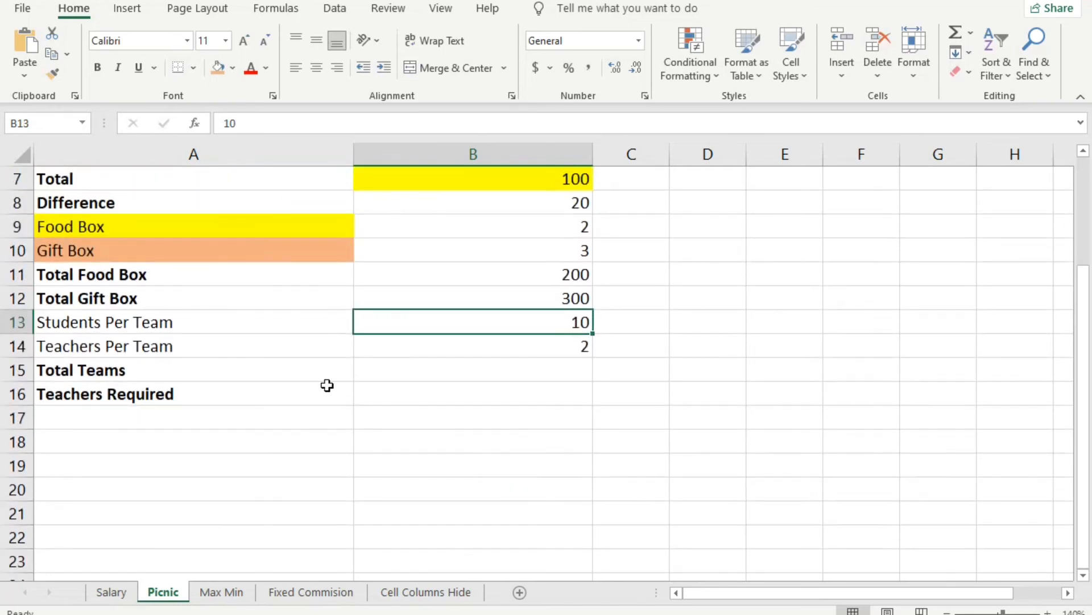
{"action": "left_click_drag", "start_coordinate": [104, 322], "coordinate": [215, 349]}
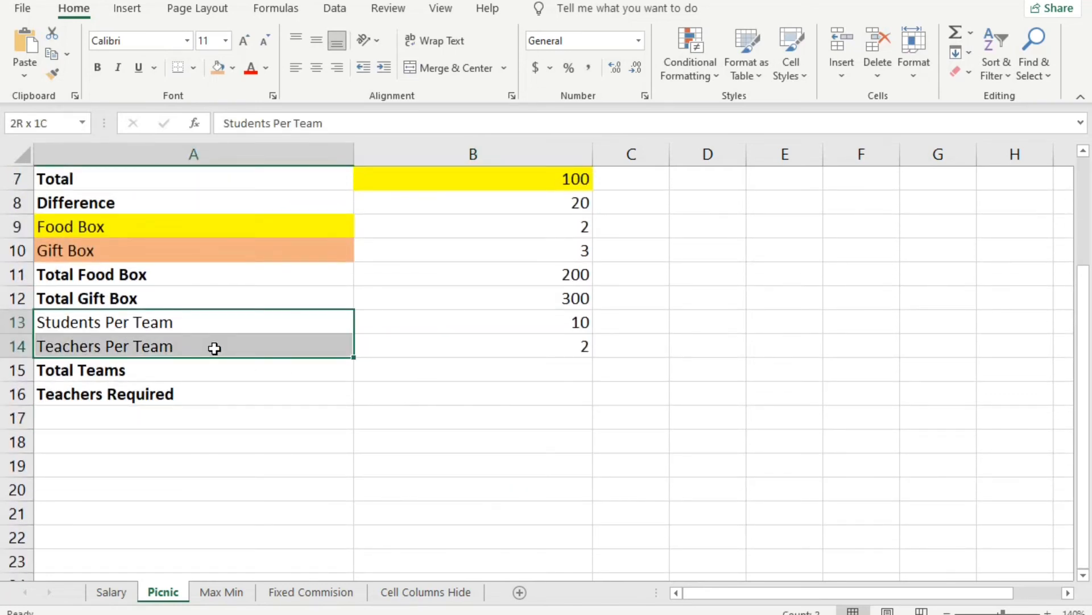
{"action": "left_click_drag", "start_coordinate": [53, 224], "coordinate": [220, 254]}
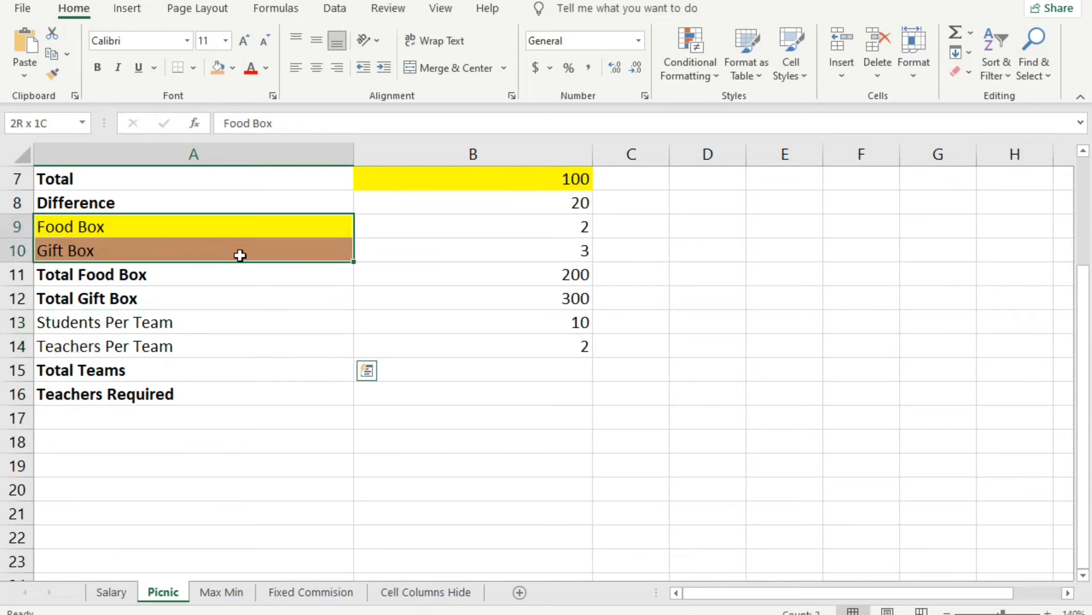
{"action": "left_click", "coordinate": [52, 74]}
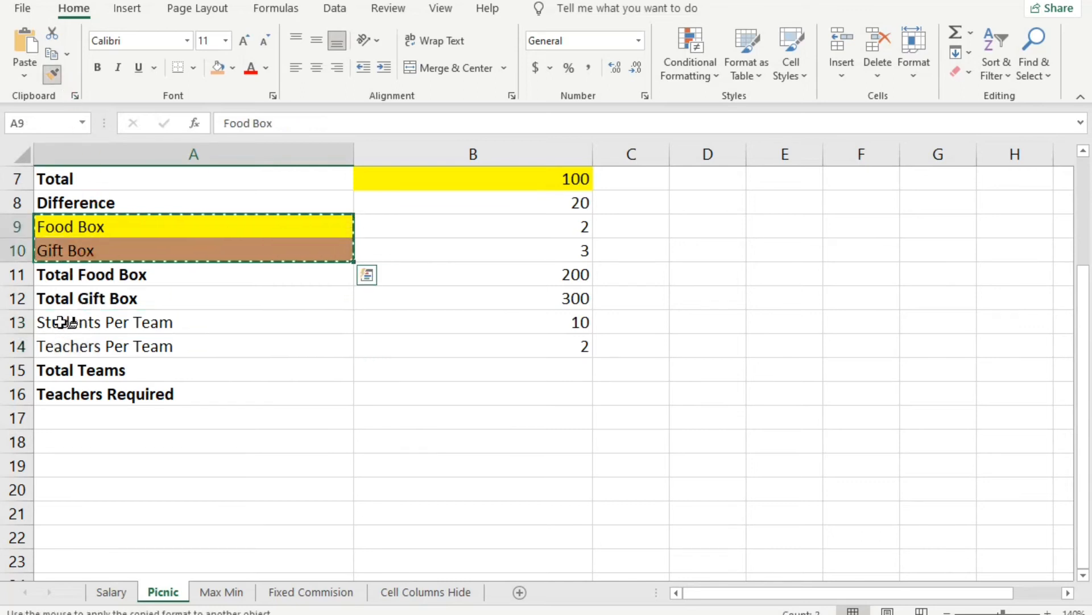
{"action": "left_click_drag", "start_coordinate": [63, 322], "coordinate": [173, 349]}
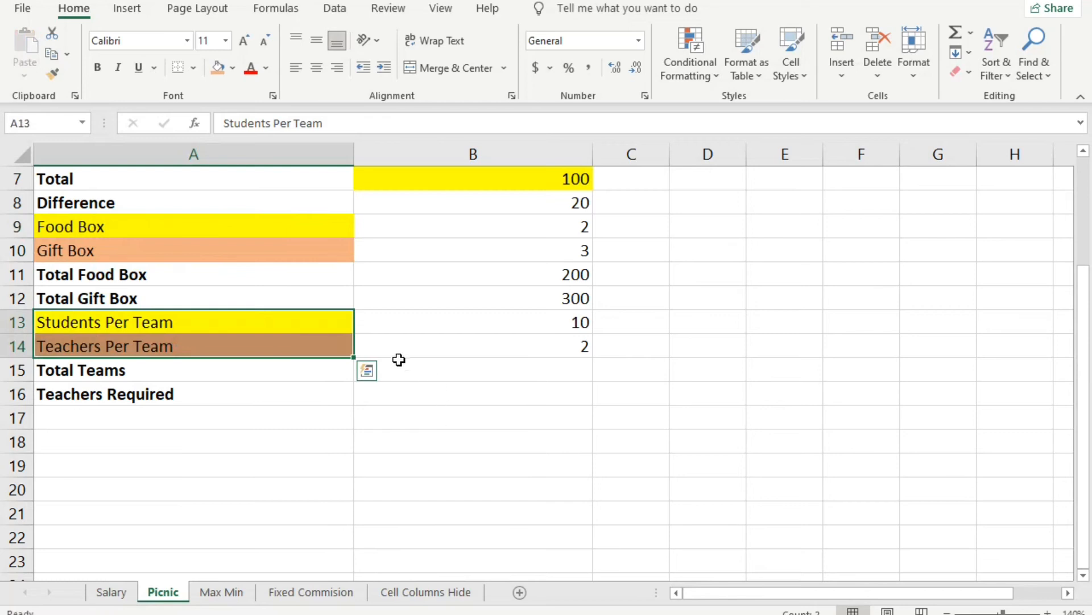
Step: Review the Students Per Team and Teachers Per Team entries in rows 13 and 14 against the Total Teams row
{"action": "left_click", "coordinate": [429, 354]}
{"action": "scroll", "coordinate": [541, 378], "scroll_direction": "up", "scroll_amount": 1}
{"action": "left_click", "coordinate": [568, 398]}
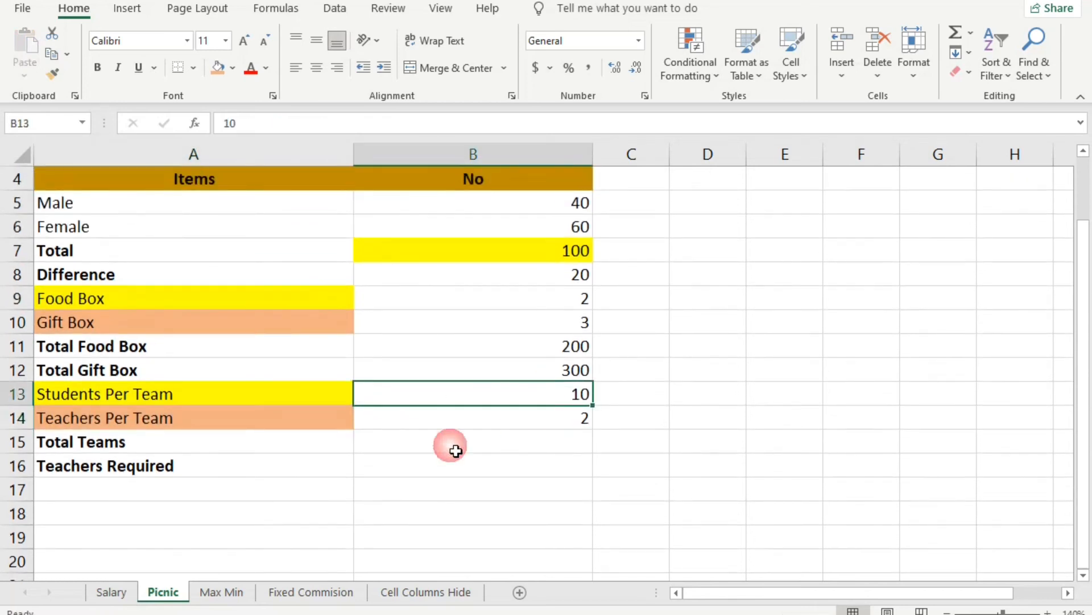
{"action": "left_click", "coordinate": [394, 451]}
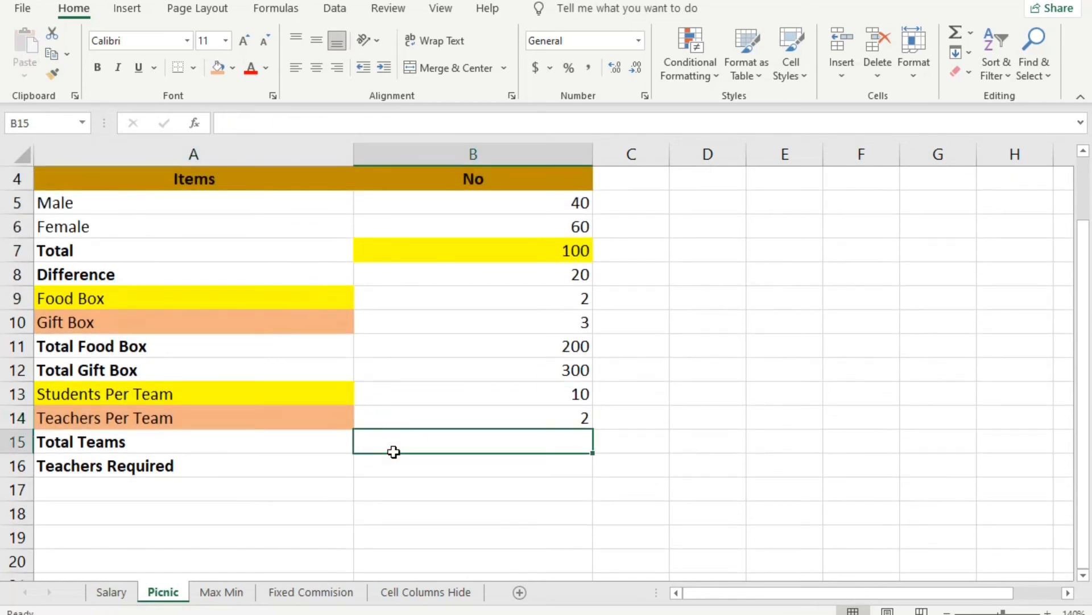
{"action": "left_click", "coordinate": [270, 402]}
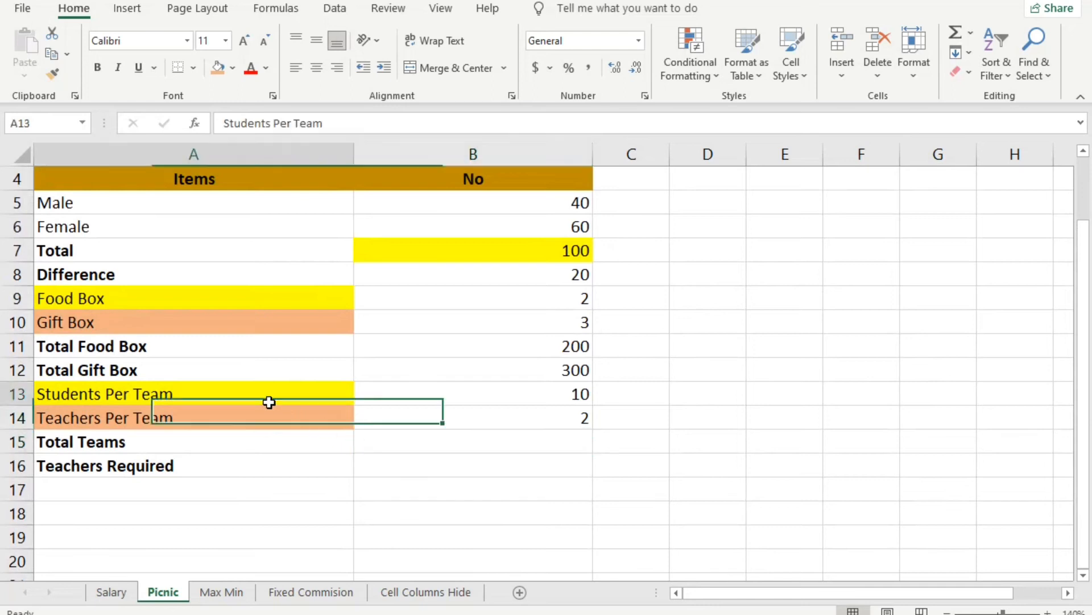
{"action": "left_click", "coordinate": [555, 394]}
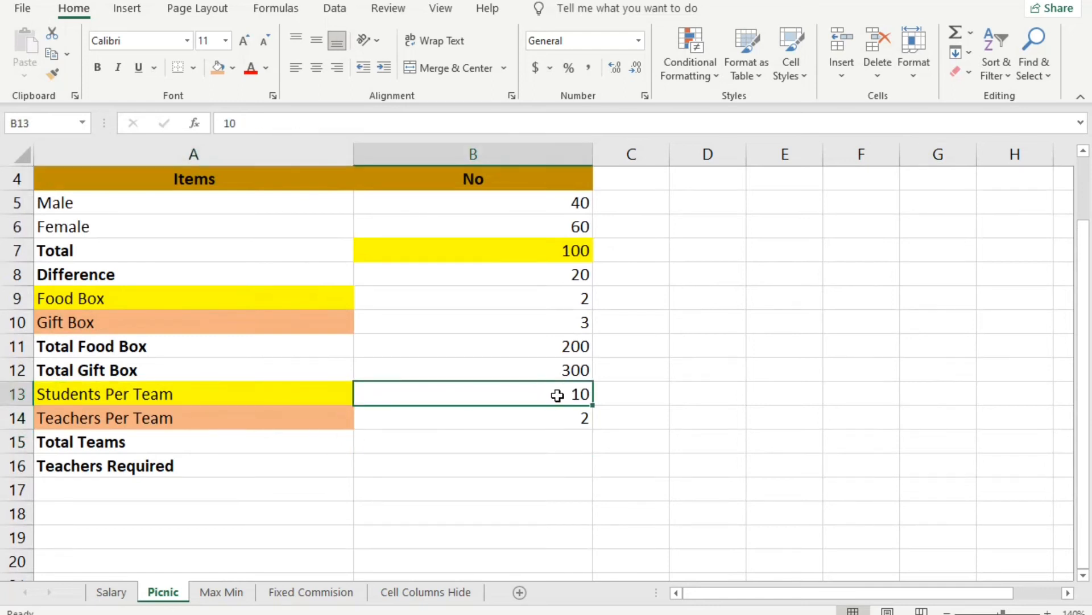
{"action": "left_click", "coordinate": [540, 426]}
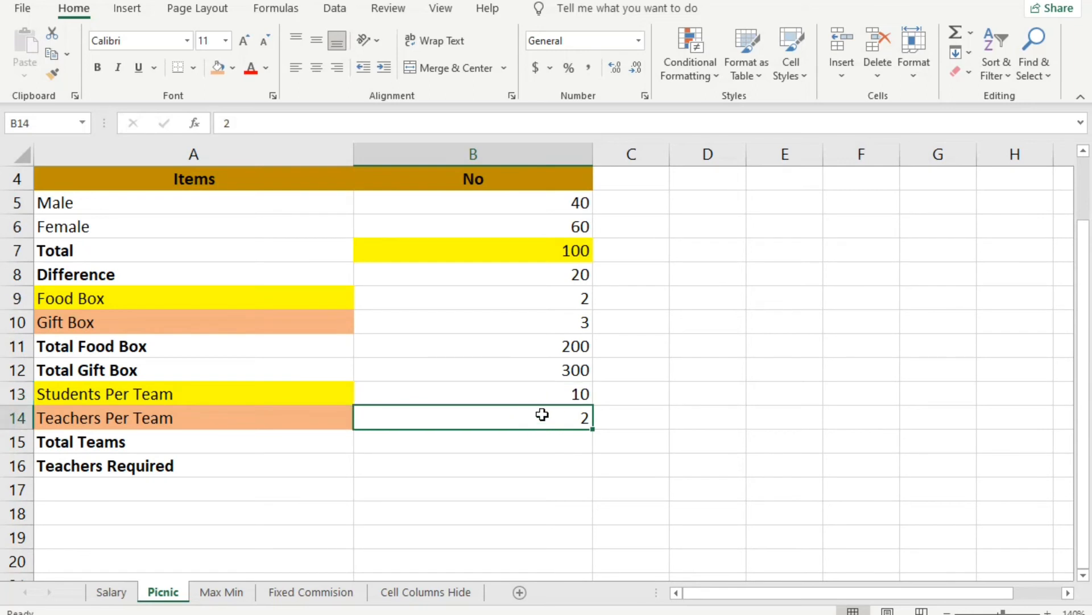
{"action": "left_click", "coordinate": [407, 448]}
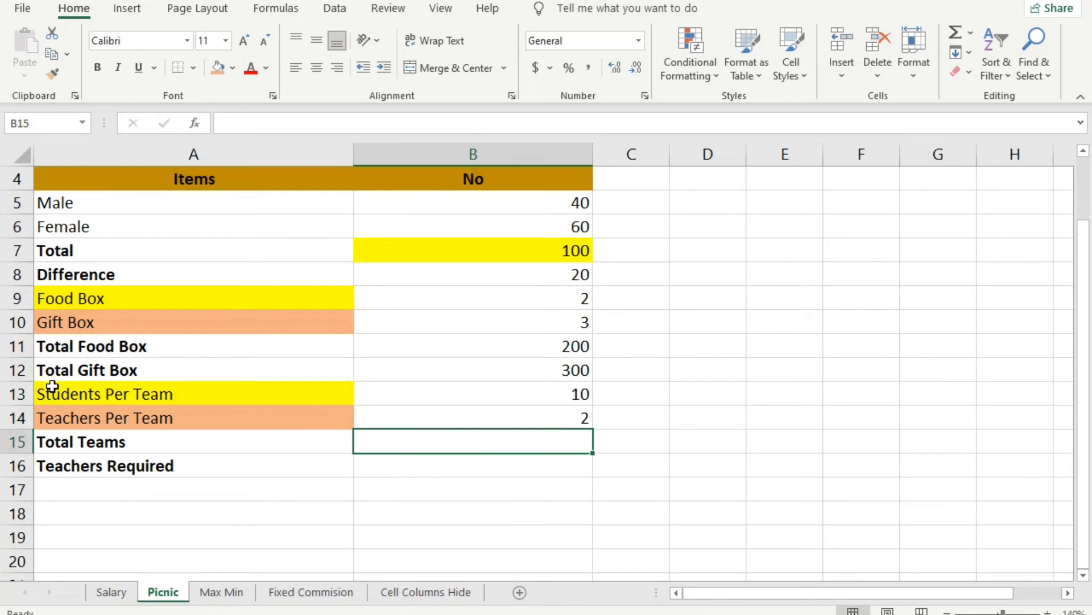
Step: Copy the formatting of A13:A14 to the Total Teams and Teachers Required labels in A15:A16
{"action": "left_click", "coordinate": [64, 400]}
{"action": "left_click_drag", "start_coordinate": [64, 400], "coordinate": [259, 425]}
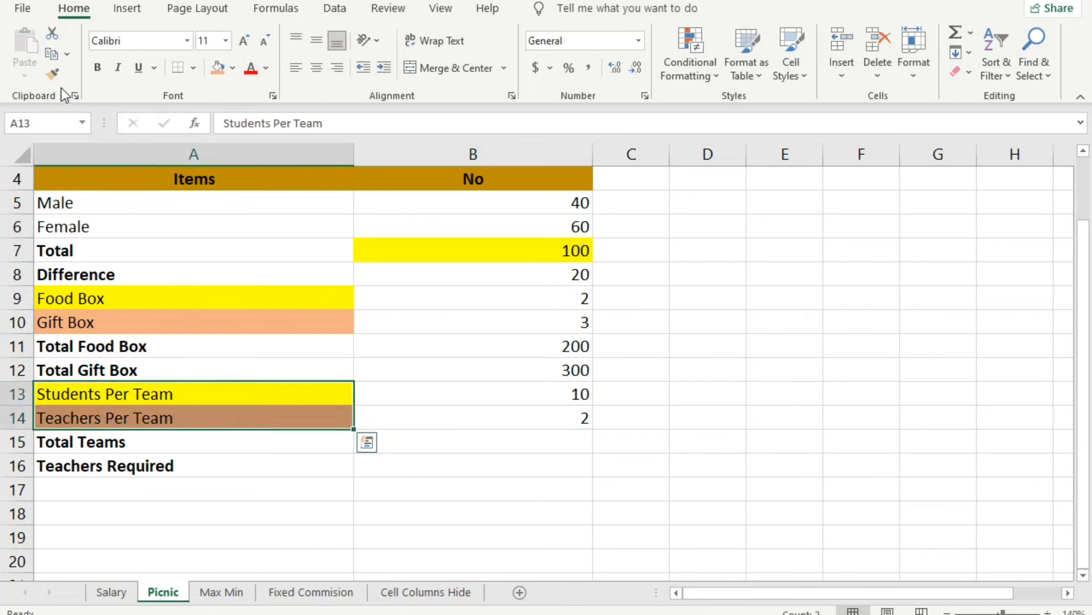
{"action": "left_click", "coordinate": [53, 74]}
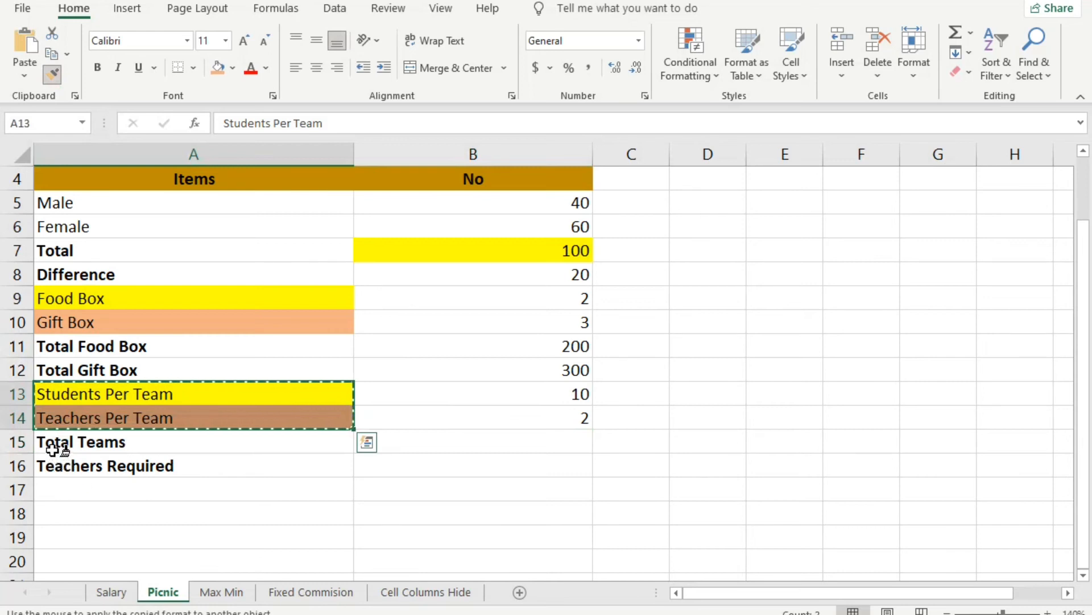
{"action": "left_click_drag", "start_coordinate": [54, 446], "coordinate": [143, 482]}
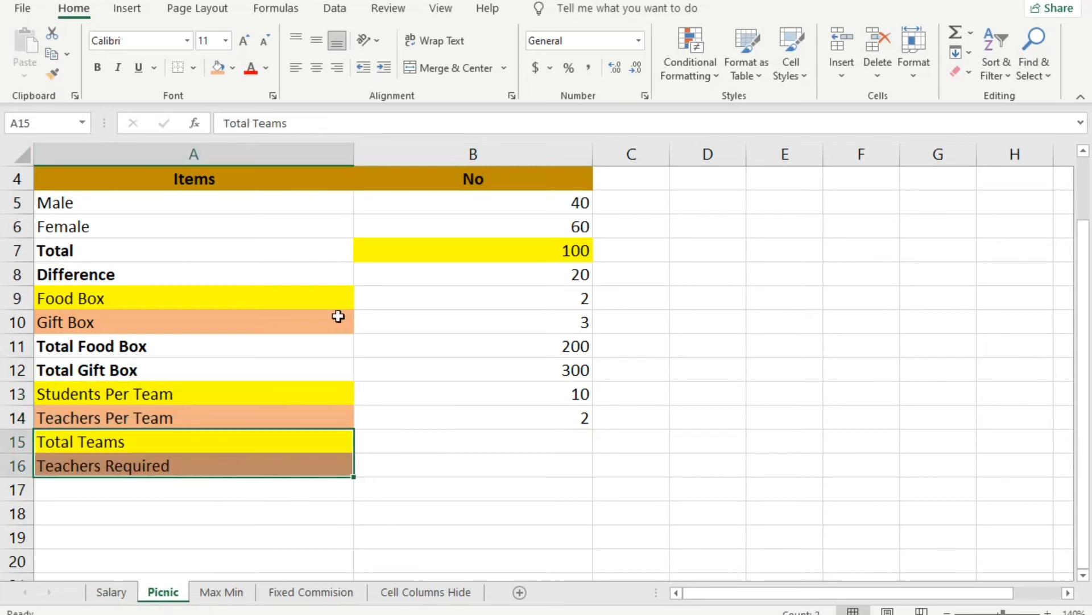
Step: Calculate Total Teams in B15 by dividing the student total by the students per team with =B7/B13
{"action": "left_click", "coordinate": [379, 444]}
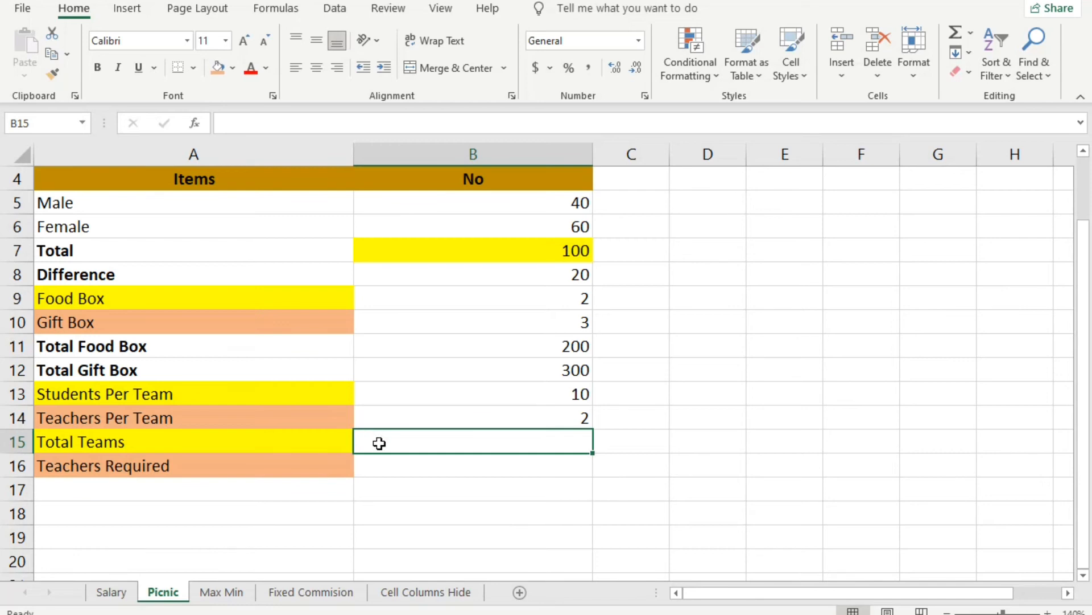
{"action": "type", "text": "="}
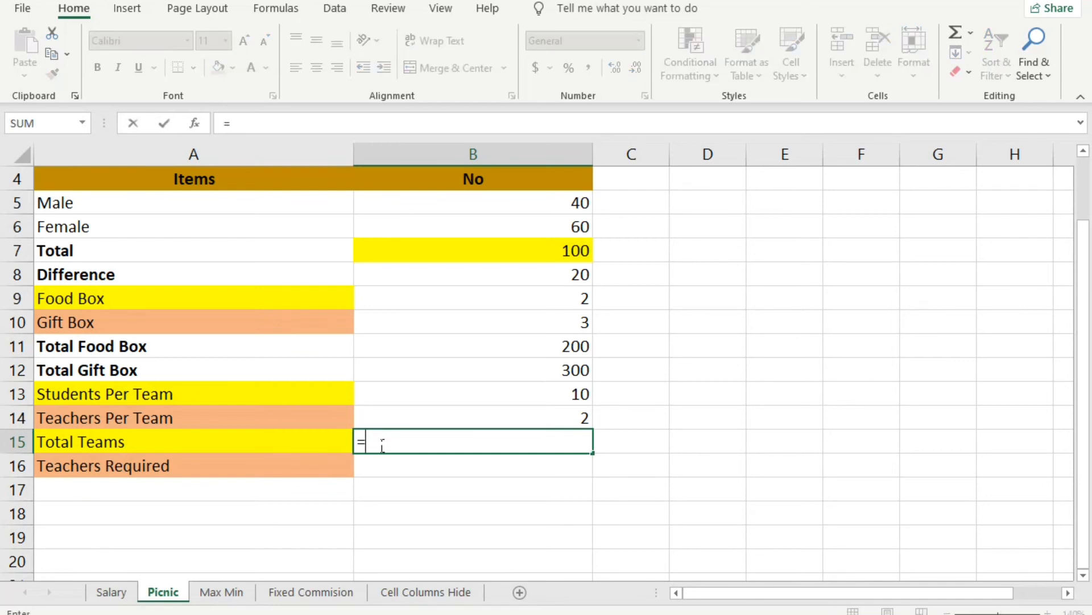
{"action": "left_click", "coordinate": [474, 260]}
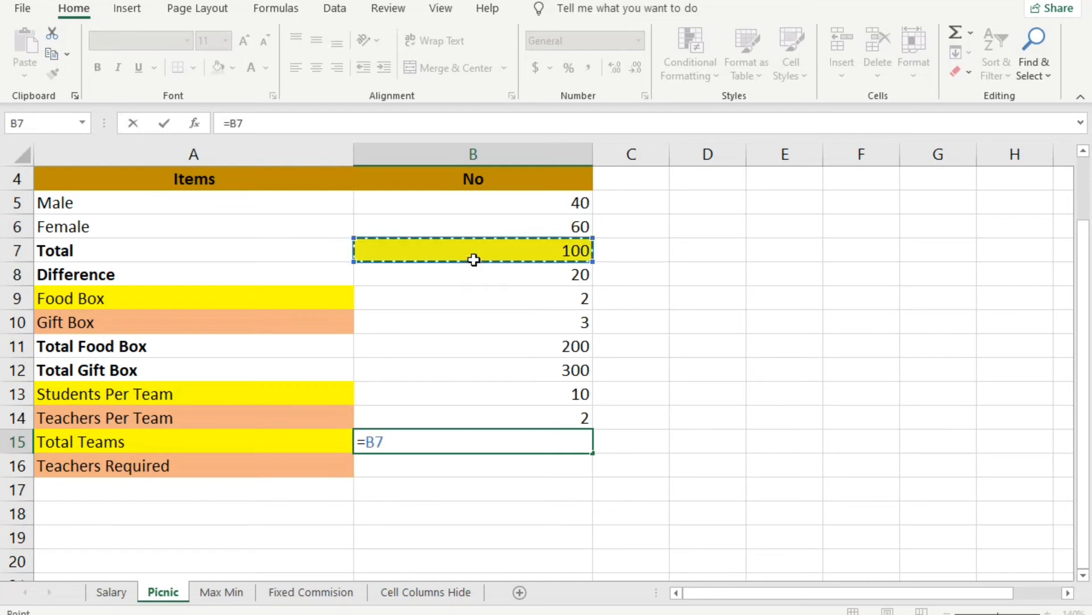
{"action": "type", "text": "/"}
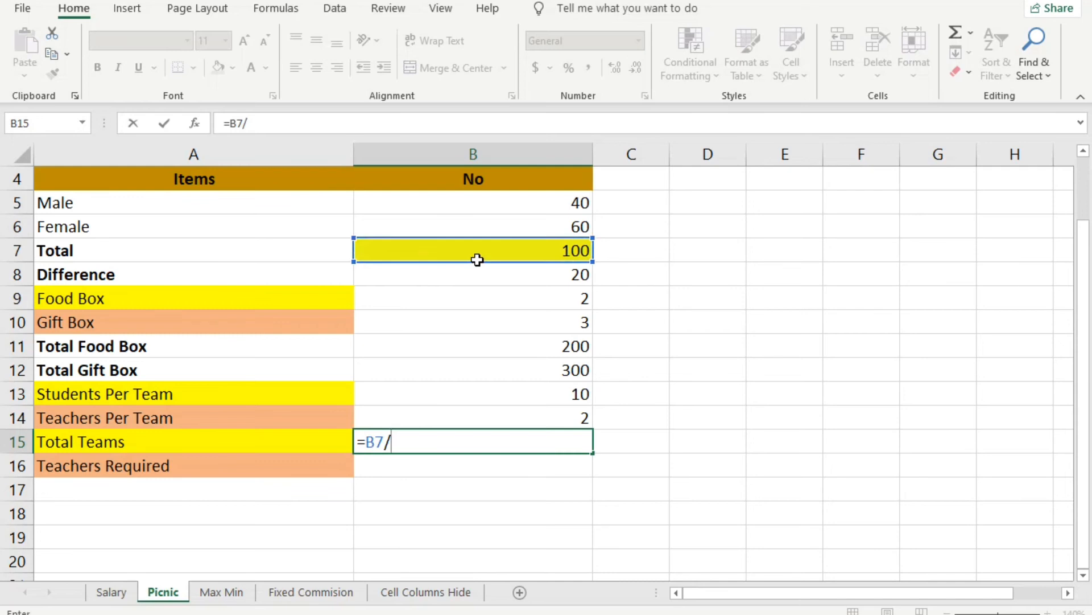
{"action": "left_click", "coordinate": [454, 402]}
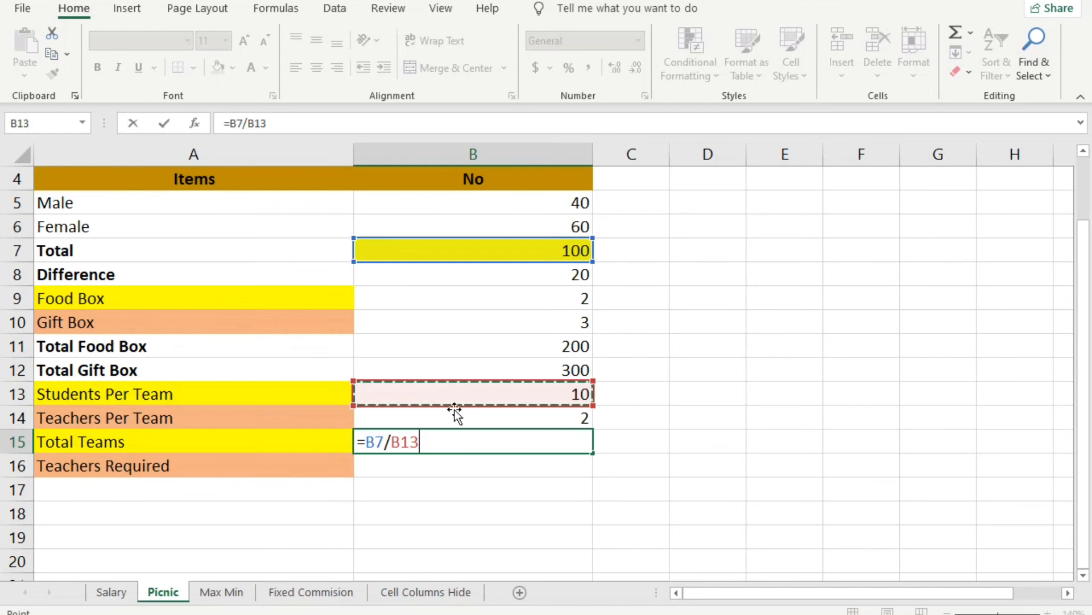
{"action": "key", "text": "Return"}
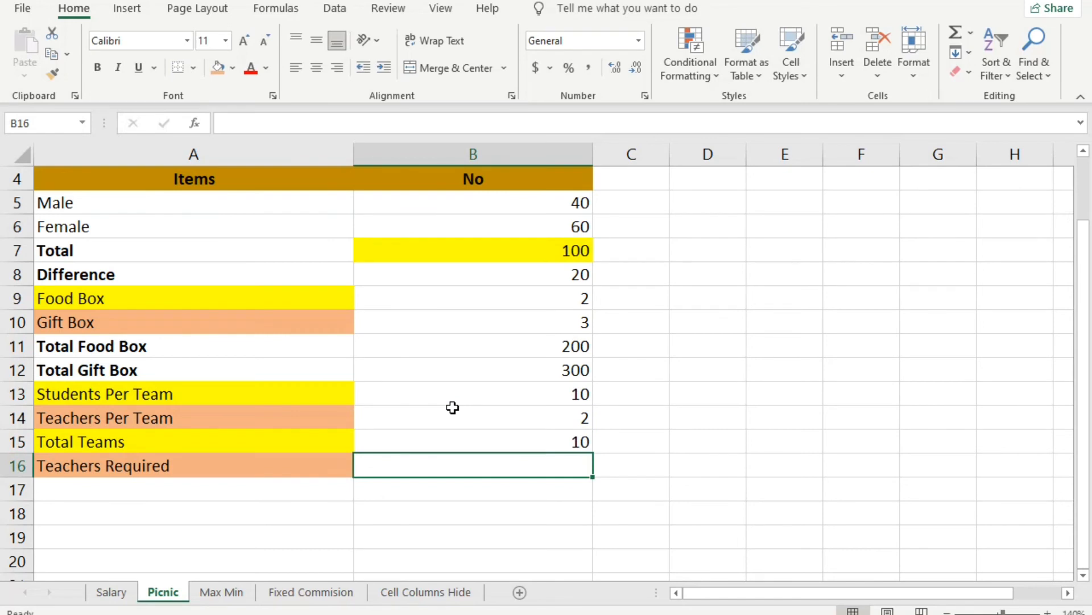
Step: Try to calculate Teachers Required in B16 by dividing the student total by the teachers per team with =B7/B14
{"action": "left_click", "coordinate": [488, 449]}
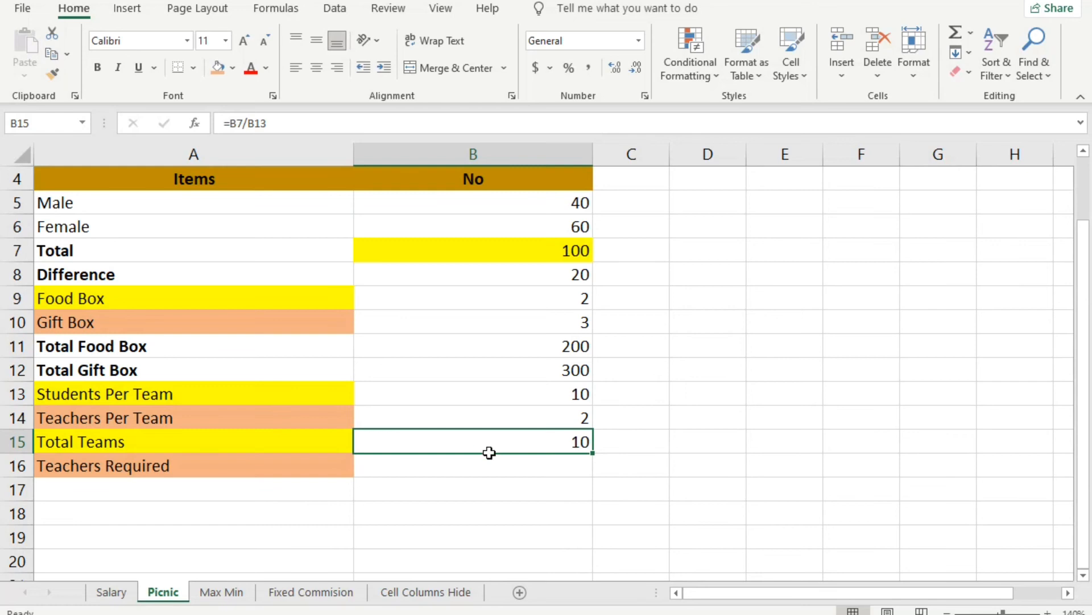
{"action": "left_click", "coordinate": [490, 474]}
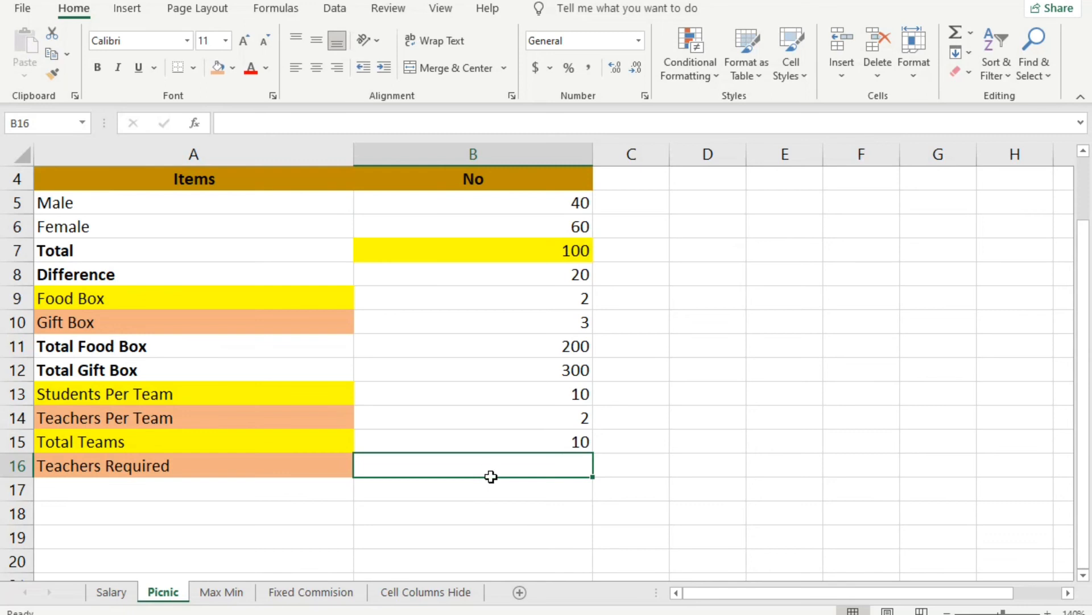
{"action": "type", "text": "="}
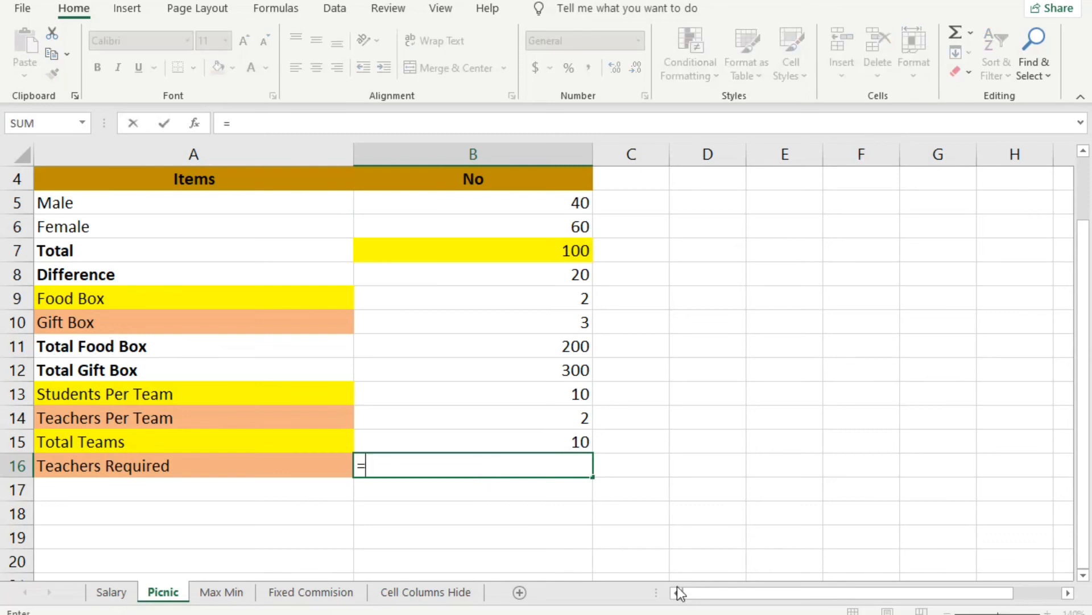
{"action": "left_click", "coordinate": [517, 258]}
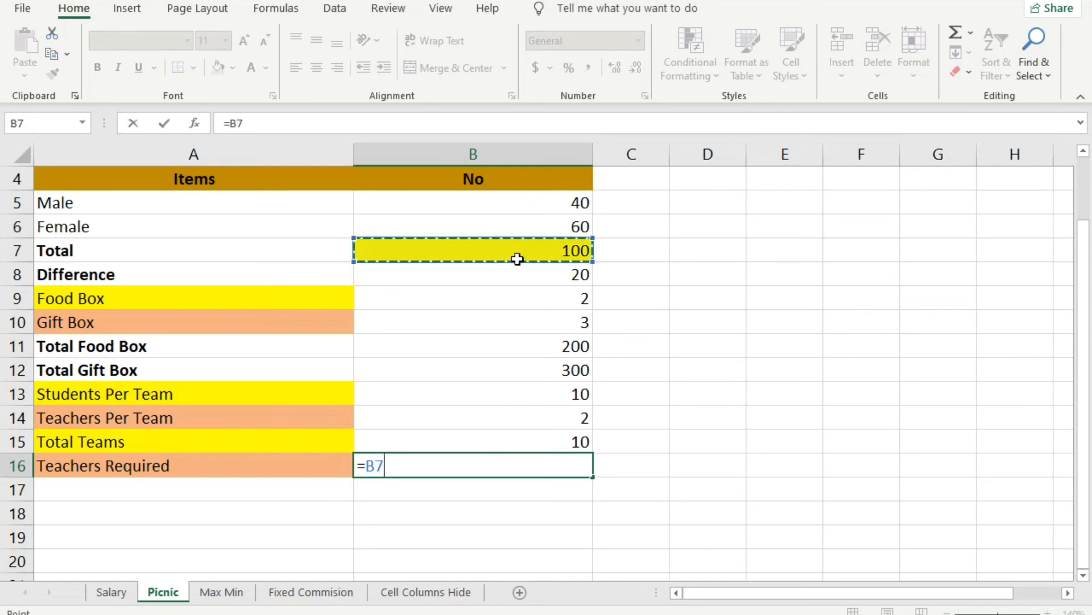
{"action": "type", "text": "/"}
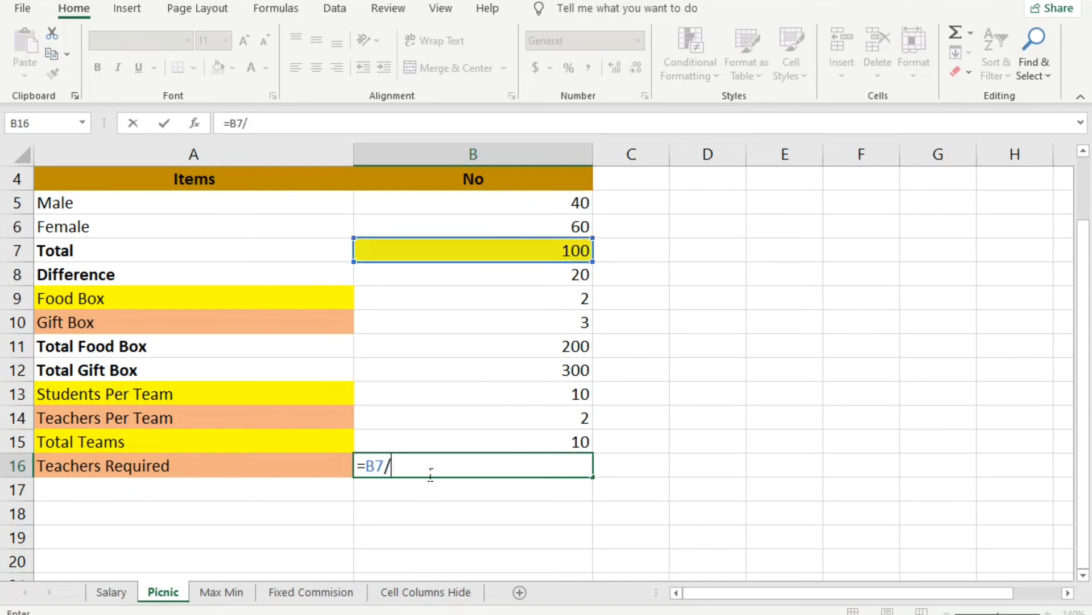
{"action": "left_click", "coordinate": [504, 423]}
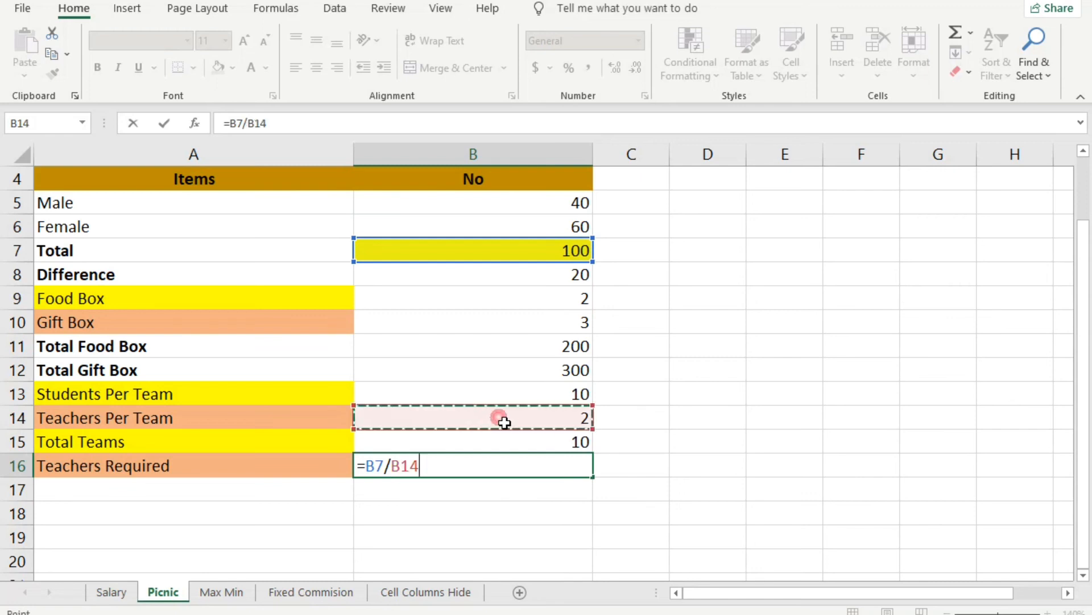
{"action": "key", "text": "Return"}
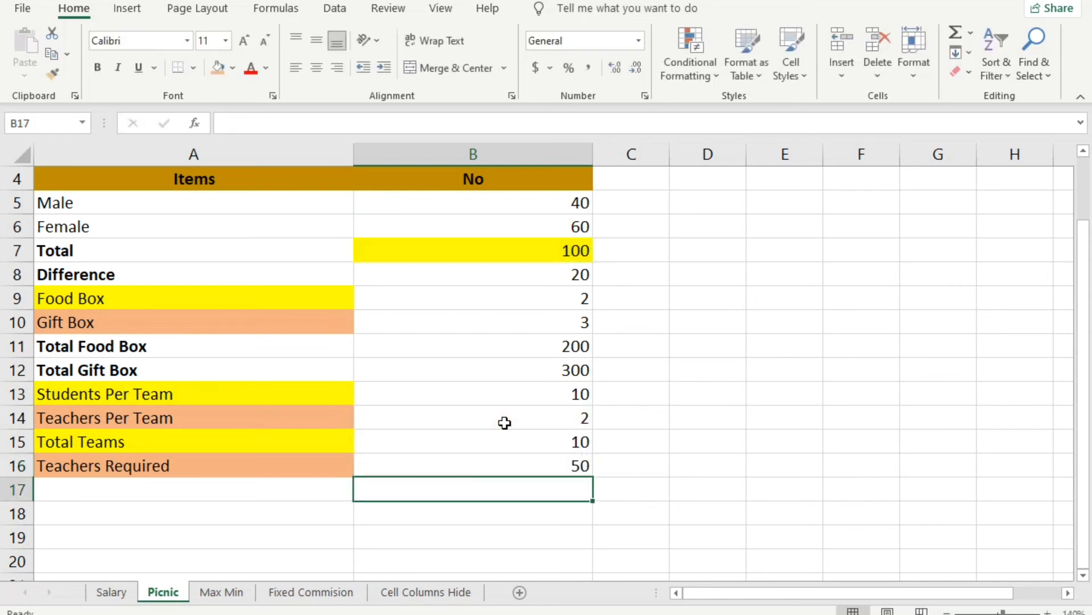
Step: Clear the Teachers Required formula from B16
{"action": "left_click", "coordinate": [524, 474]}
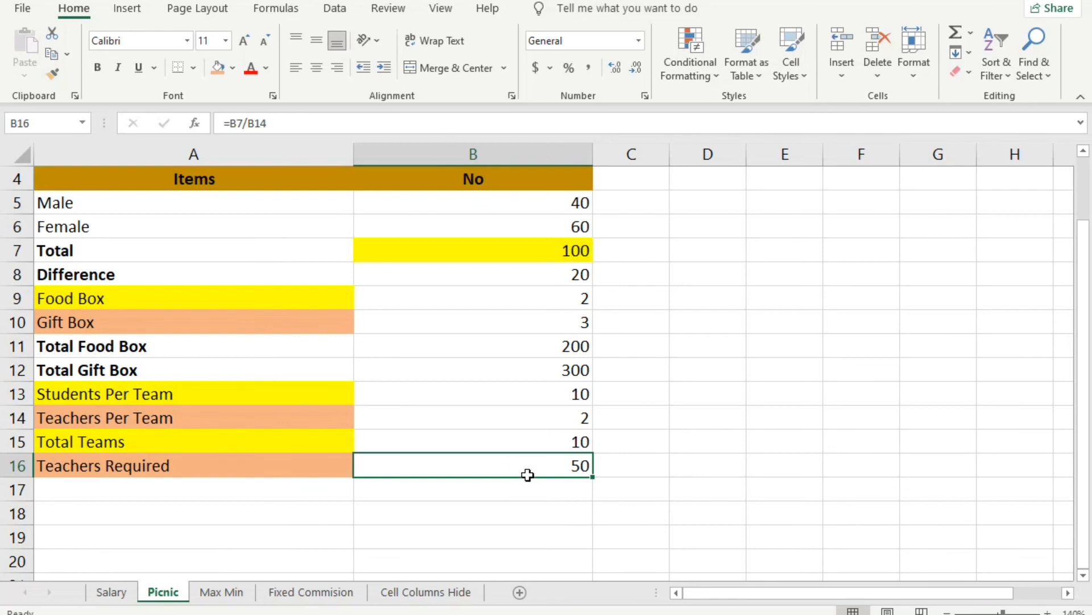
{"action": "key", "text": "Delete"}
{"action": "left_click", "coordinate": [666, 516]}
Step: Calculate Teachers Required in B16 by multiplying the teachers per team by the students per team with =B14*B13
{"action": "left_click", "coordinate": [538, 471]}
{"action": "left_click", "coordinate": [544, 261]}
{"action": "left_click", "coordinate": [519, 474]}
{"action": "left_click", "coordinate": [488, 252]}
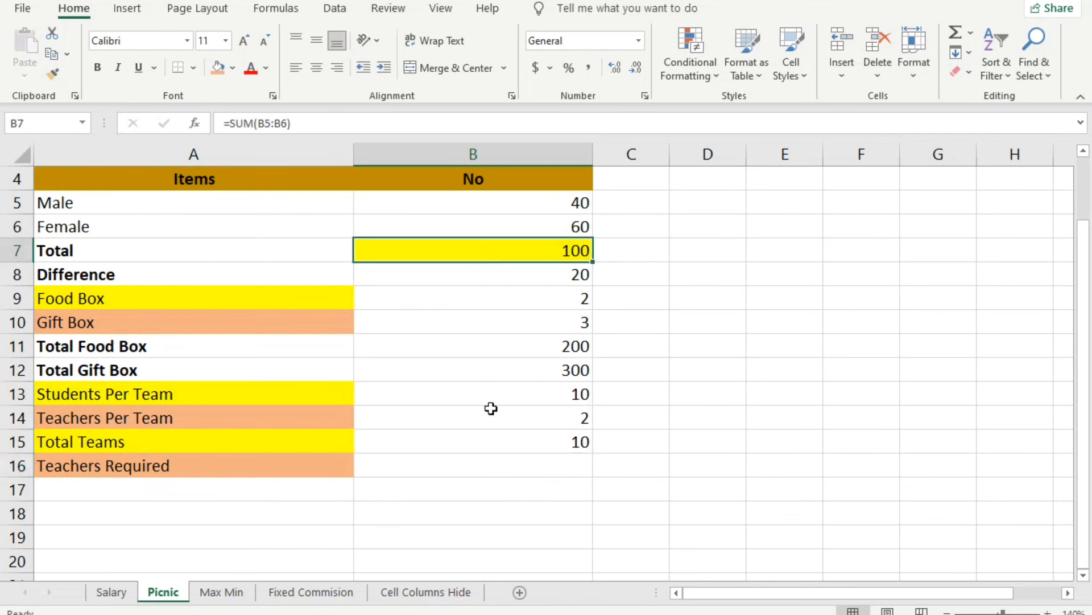
{"action": "left_click", "coordinate": [484, 476]}
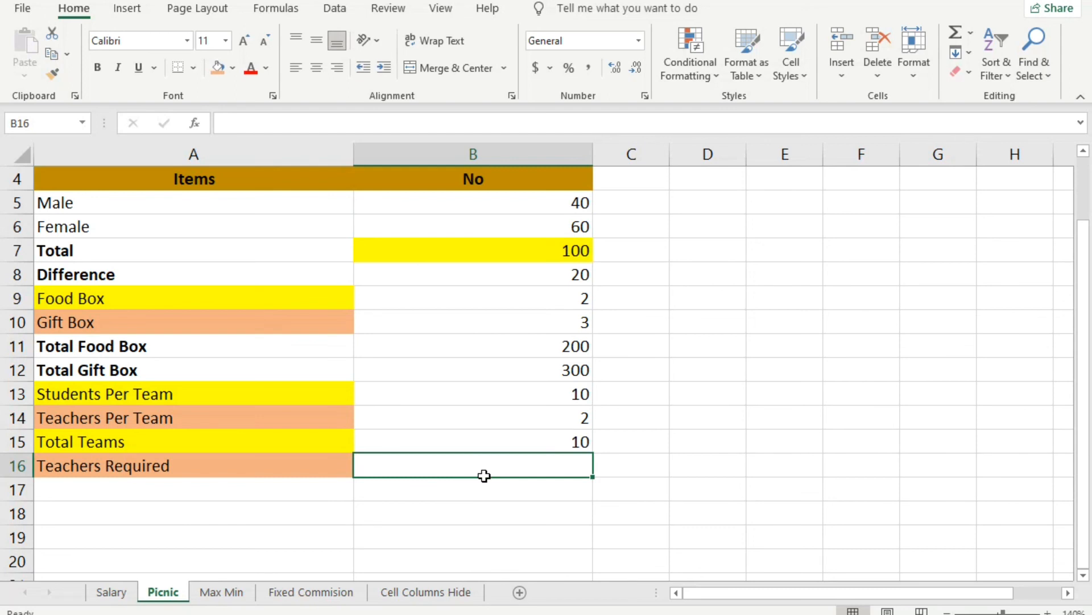
{"action": "type", "text": "="}
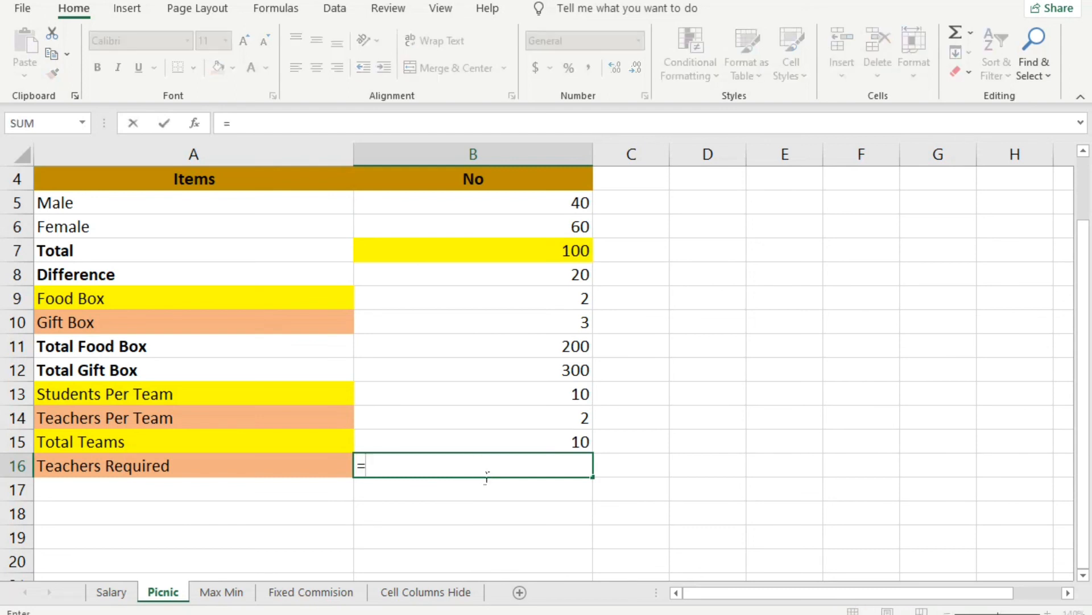
{"action": "left_click", "coordinate": [527, 425]}
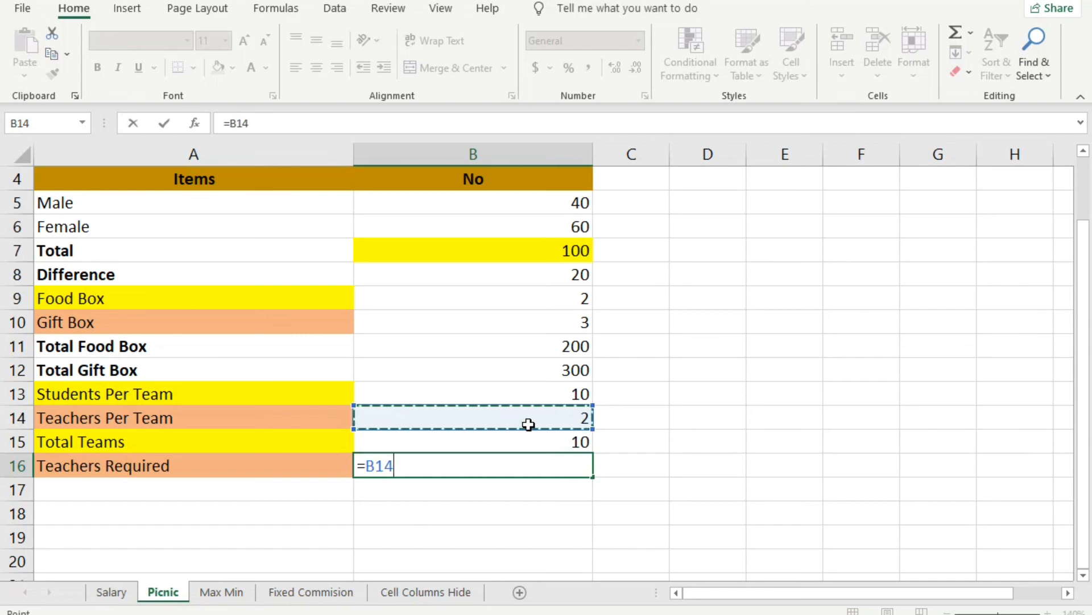
{"action": "type", "text": "*"}
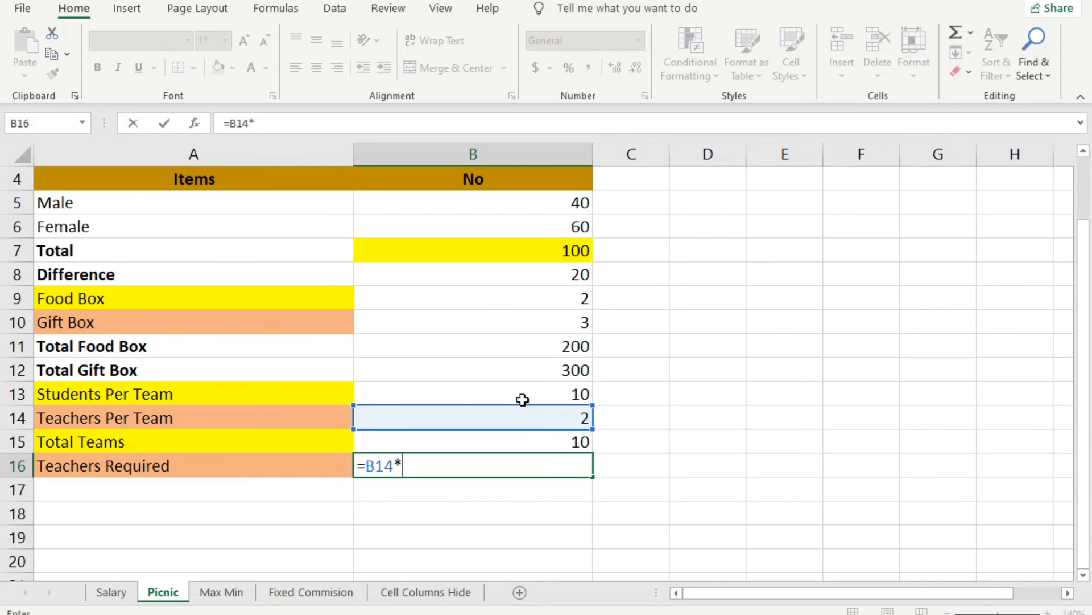
{"action": "left_click", "coordinate": [523, 399]}
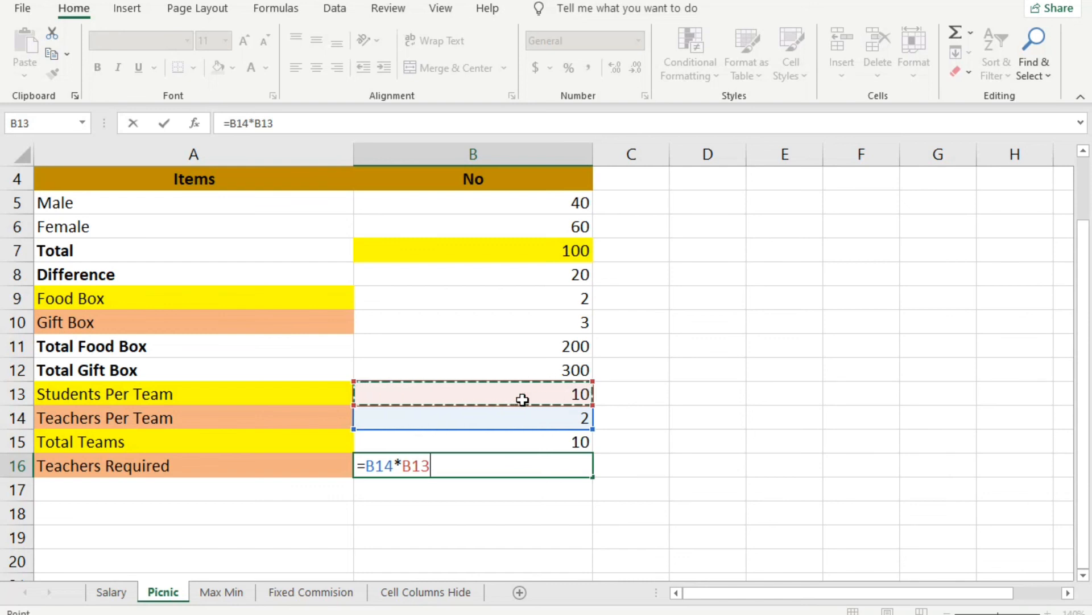
{"action": "key", "text": "Return"}
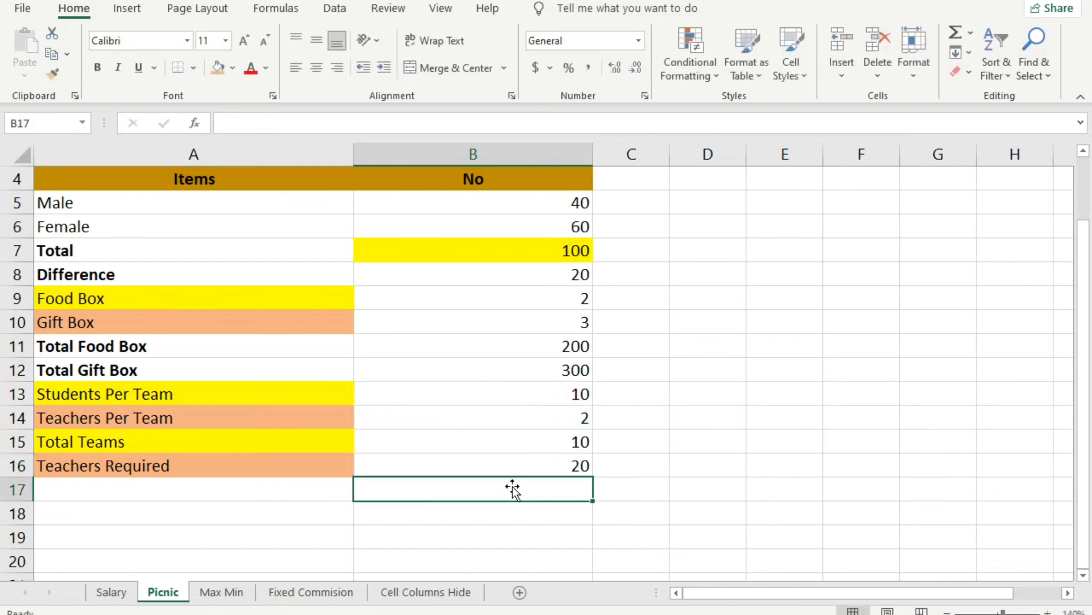
Step: Review the Teachers Required formula and its inputs, and the entries and formulas in column B from Male through Total Gift Box
{"action": "left_click", "coordinate": [505, 464]}
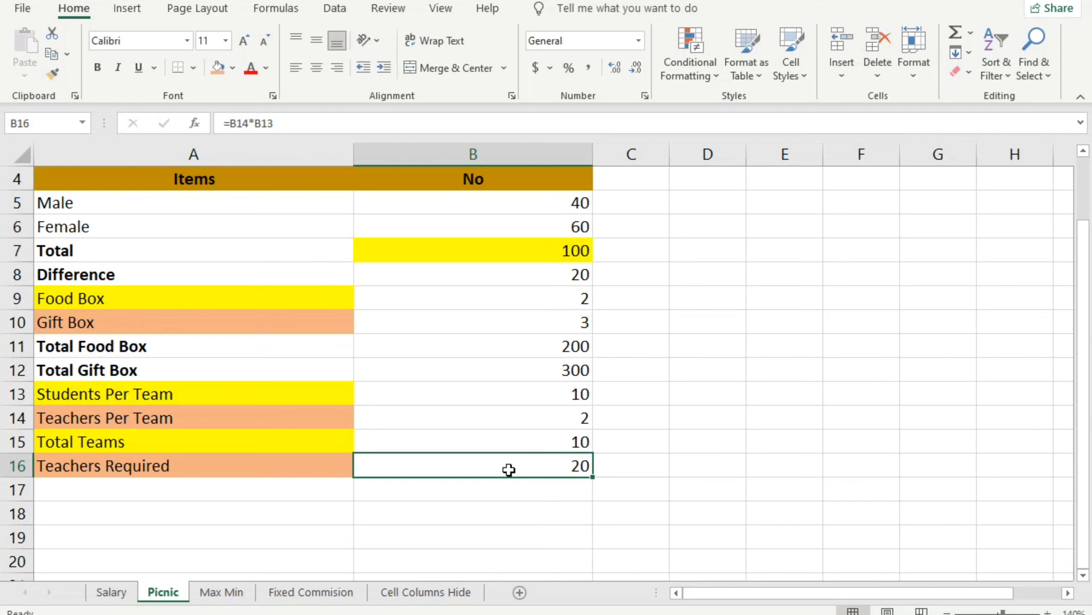
{"action": "left_click", "coordinate": [526, 402]}
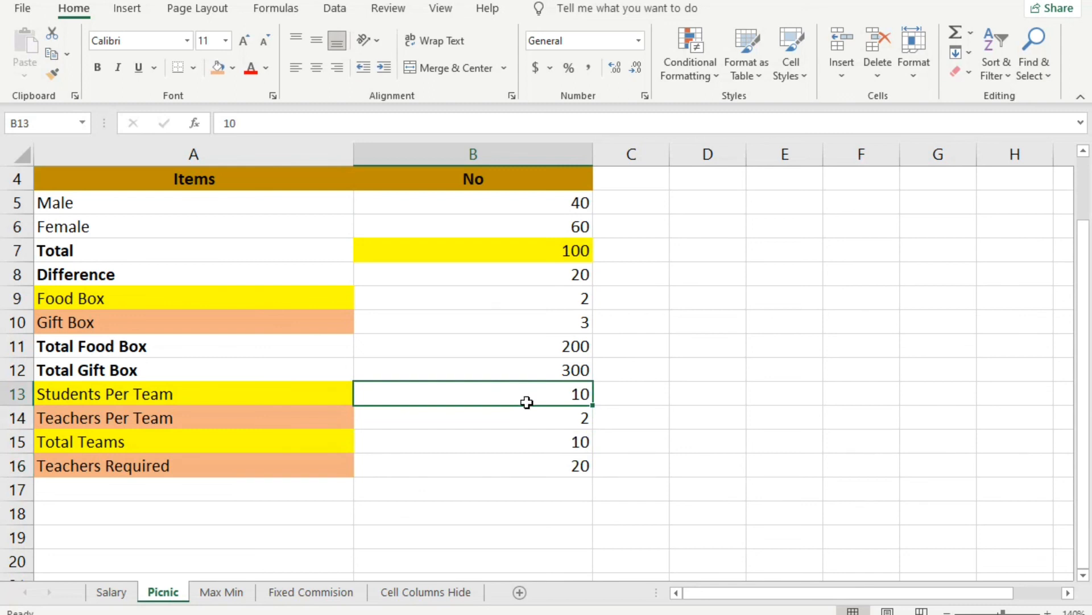
{"action": "left_click", "coordinate": [546, 476]}
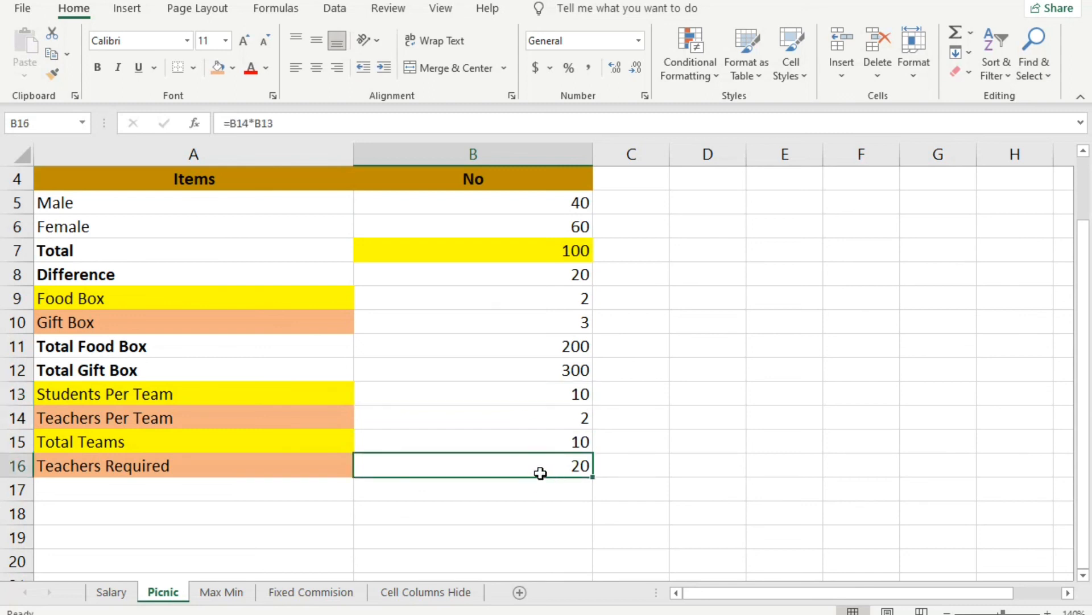
{"action": "left_click", "coordinate": [488, 210]}
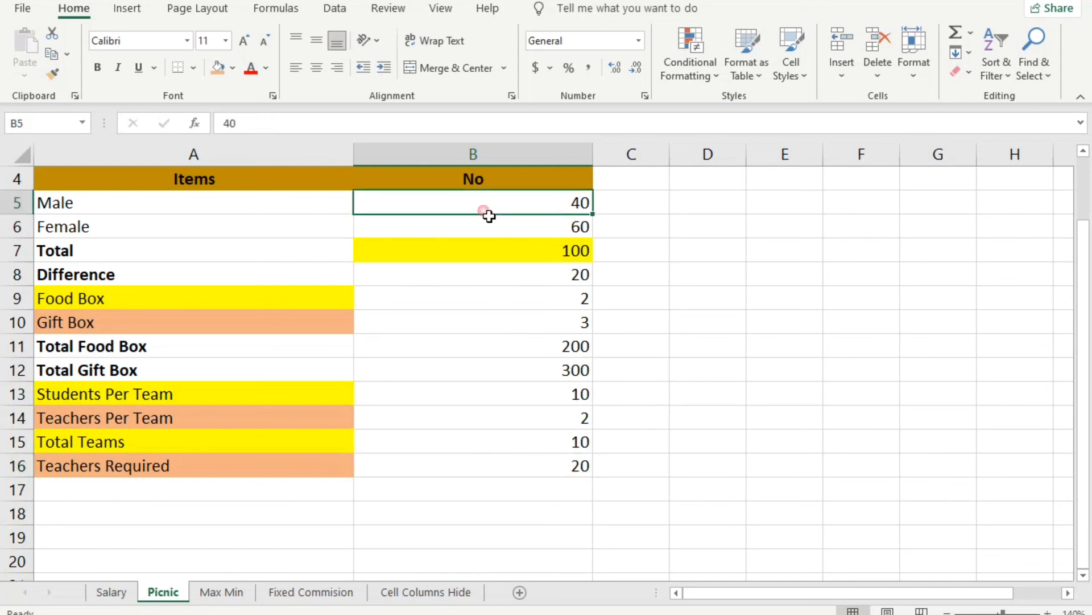
{"action": "left_click", "coordinate": [504, 259]}
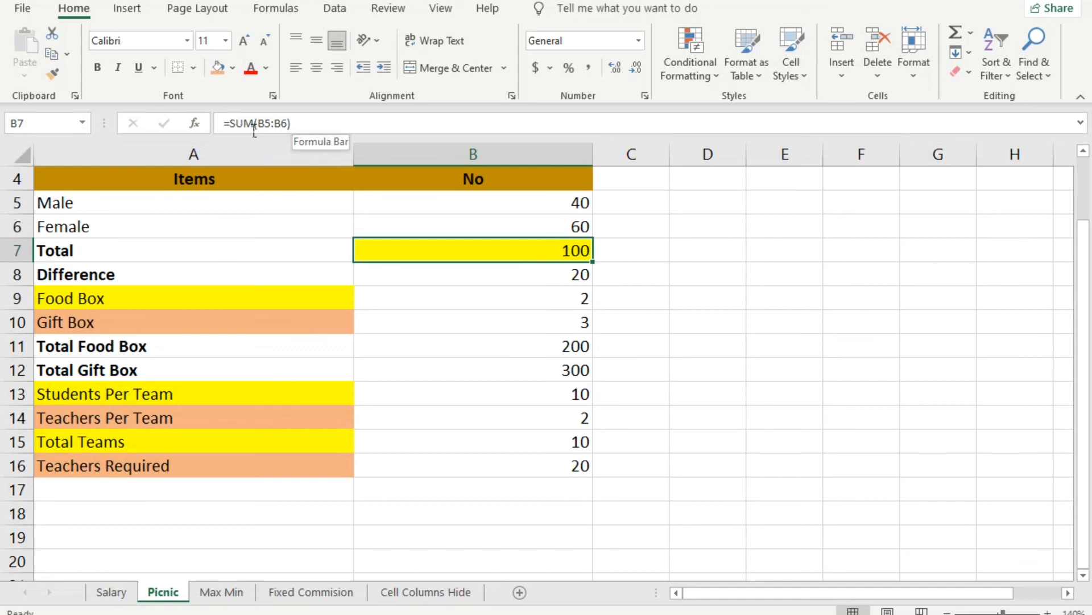
{"action": "left_click", "coordinate": [479, 284]}
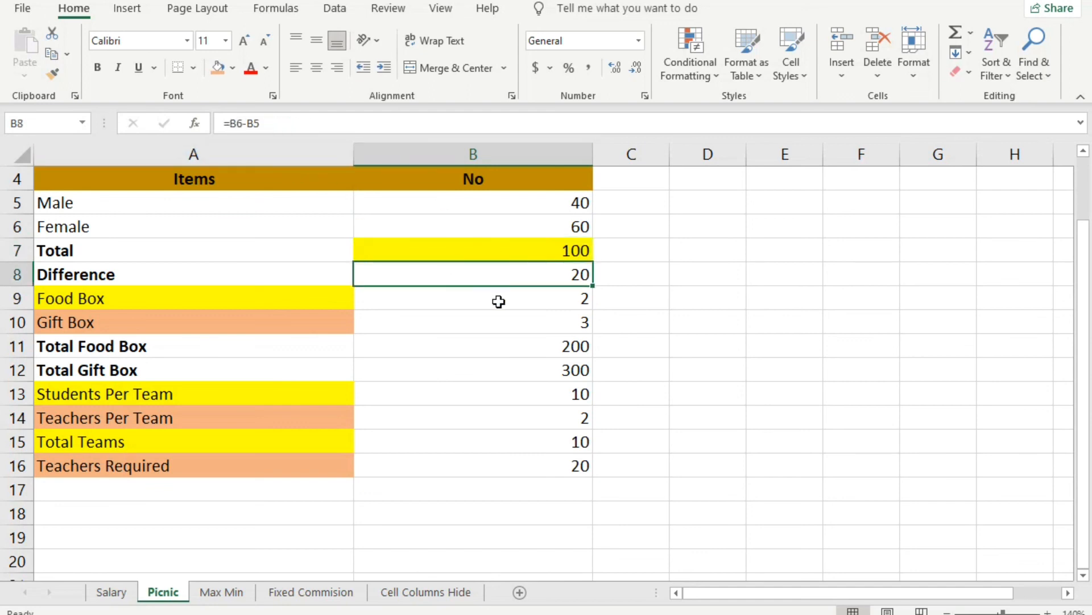
{"action": "left_click", "coordinate": [497, 307]}
{"action": "left_click", "coordinate": [502, 334]}
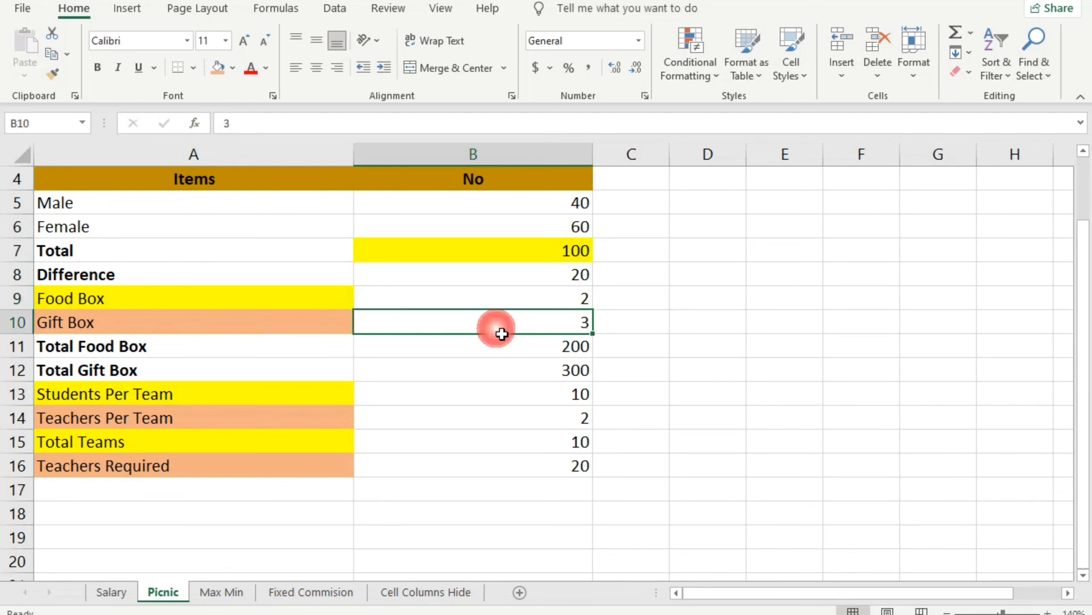
{"action": "left_click", "coordinate": [490, 355]}
{"action": "left_click", "coordinate": [486, 375]}
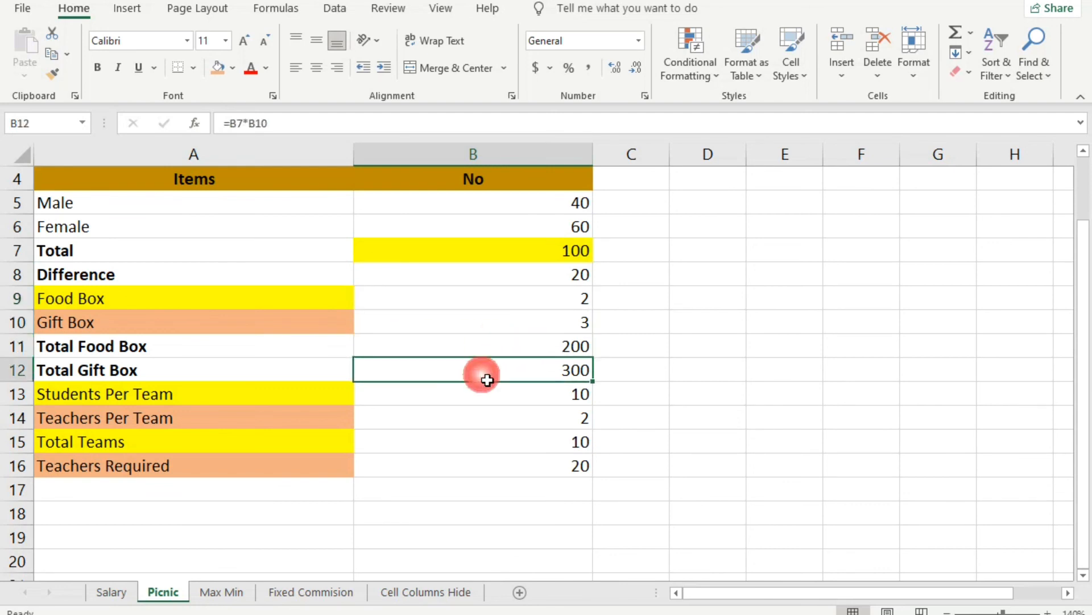